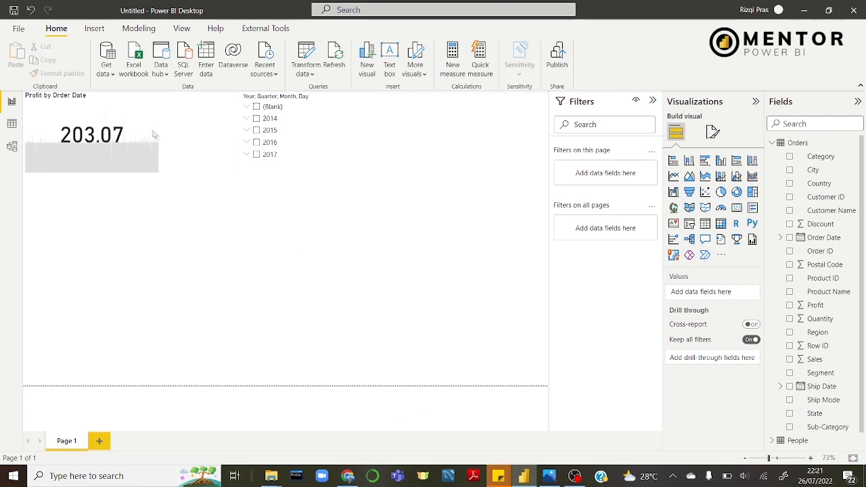
Step: Switch the trend axis of the Profit KPI visual from plain Order Date to its Date Hierarchy
{"action": "left_click", "coordinate": [140, 113]}
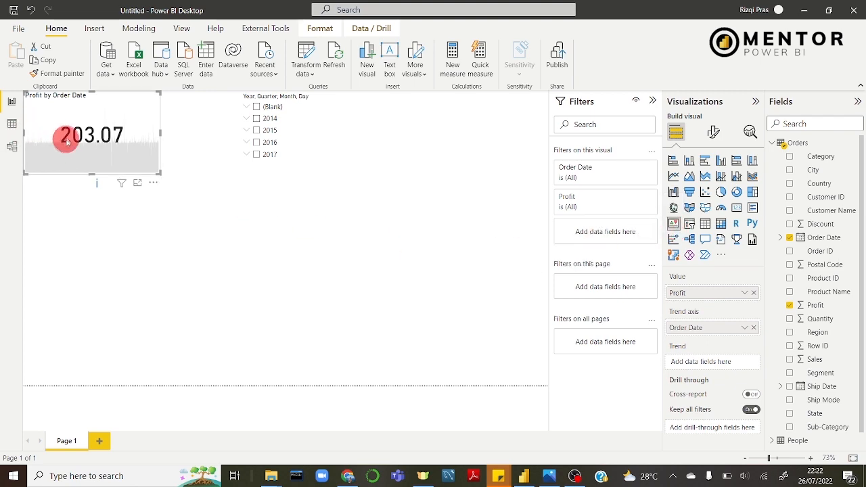
{"action": "left_click_drag", "start_coordinate": [59, 155], "coordinate": [85, 129]}
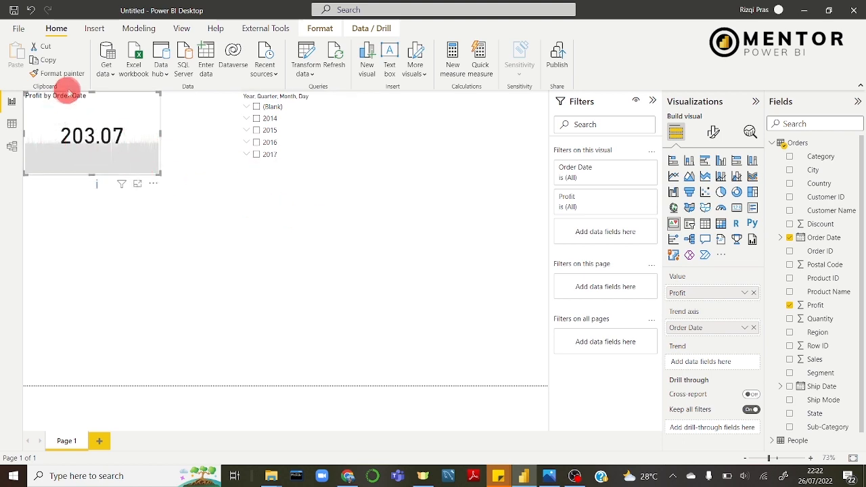
{"action": "left_click", "coordinate": [745, 329]}
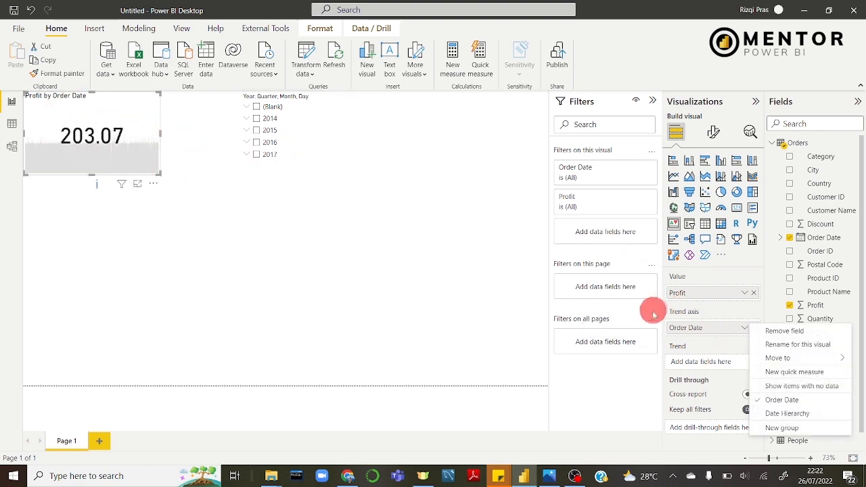
{"action": "left_click", "coordinate": [769, 410]}
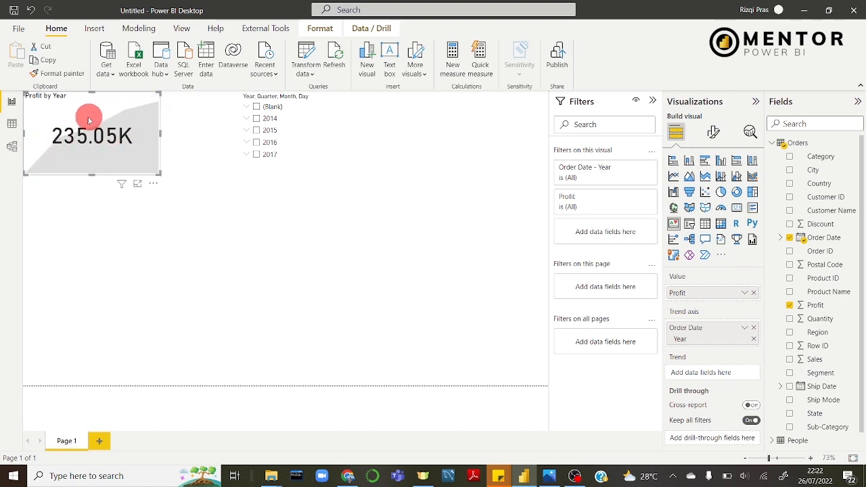
{"action": "left_click", "coordinate": [184, 173]}
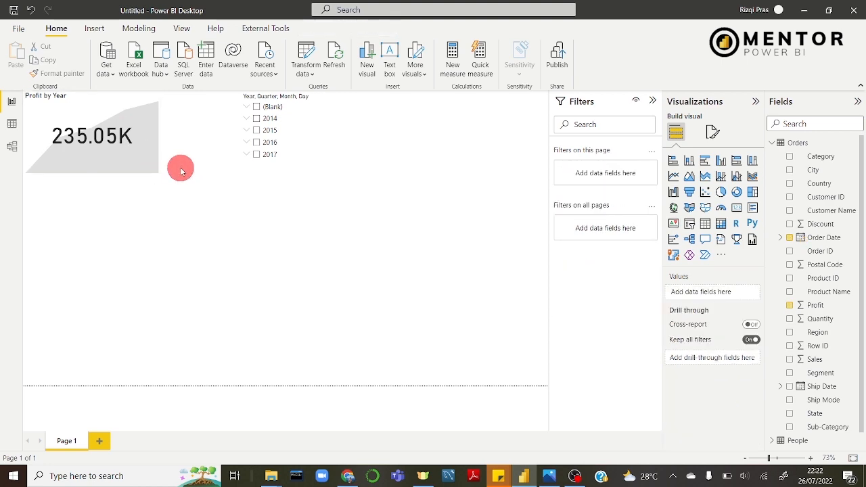
{"action": "left_click", "coordinate": [111, 130]}
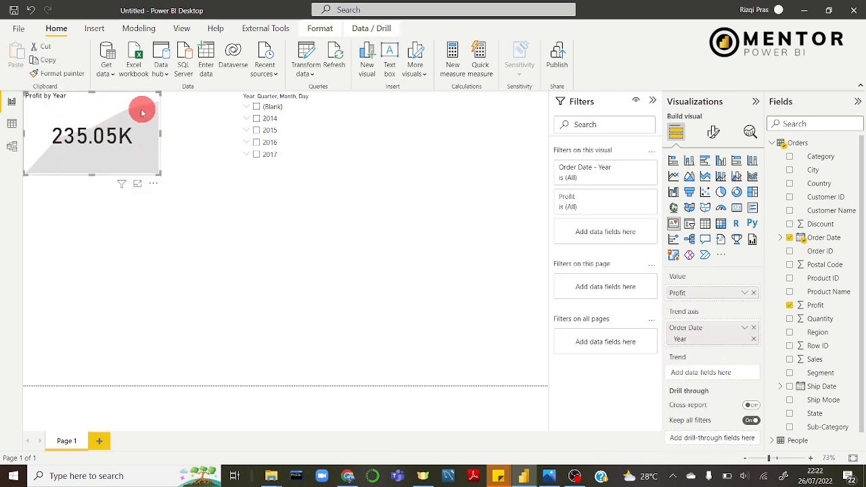
{"action": "left_click", "coordinate": [190, 115]}
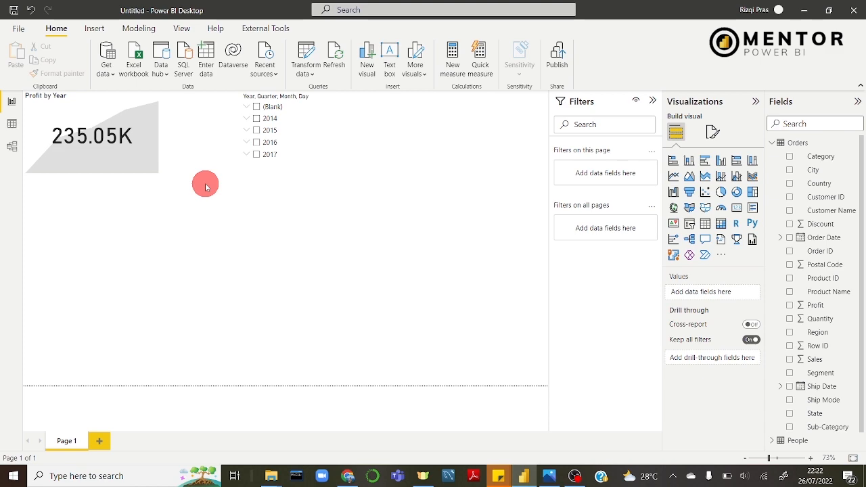
Step: Add a gauge visual with Profit as its value beside the date slicer and enlarge it slightly
{"action": "left_click", "coordinate": [721, 210]}
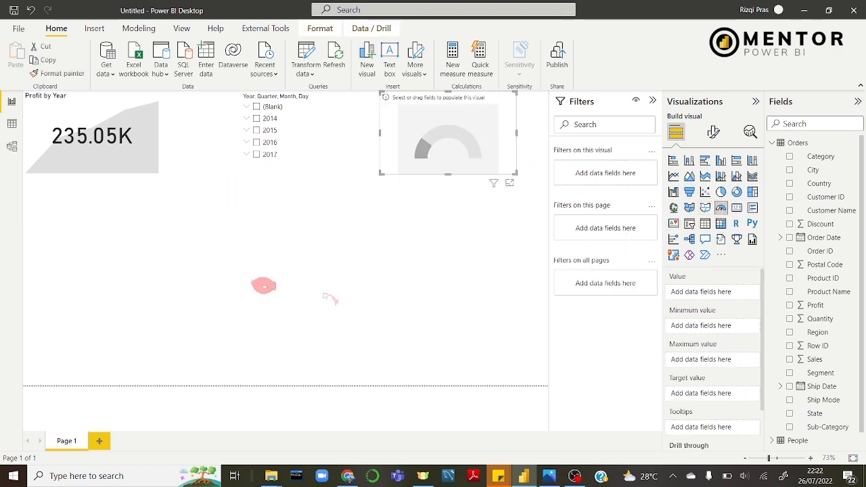
{"action": "left_click_drag", "start_coordinate": [444, 131], "coordinate": [393, 126]}
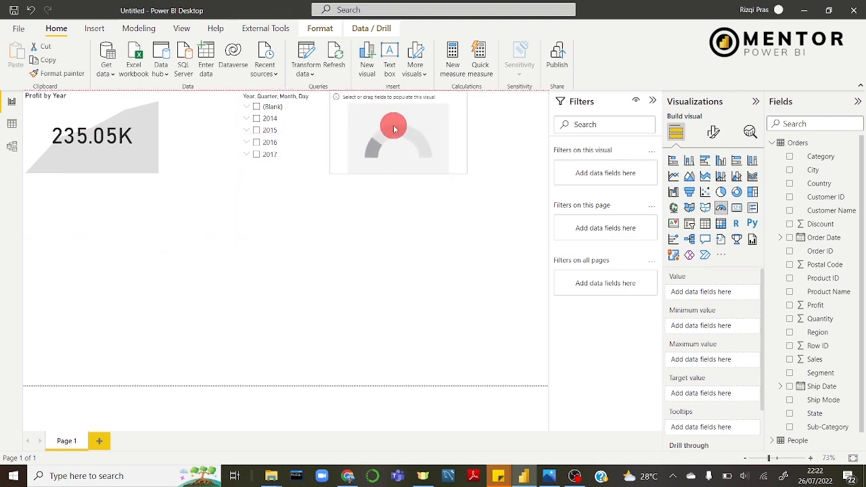
{"action": "left_click_drag", "start_coordinate": [467, 173], "coordinate": [506, 181]}
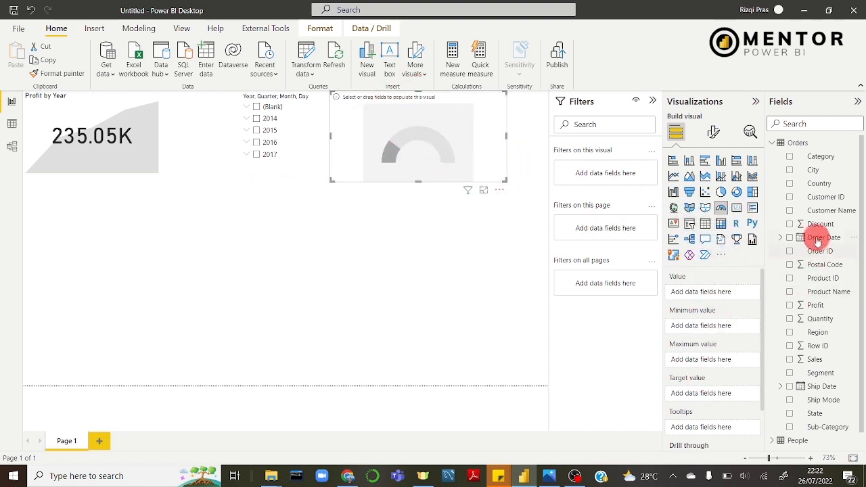
{"action": "scroll", "coordinate": [810, 251], "scroll_direction": "down", "scroll_amount": 1}
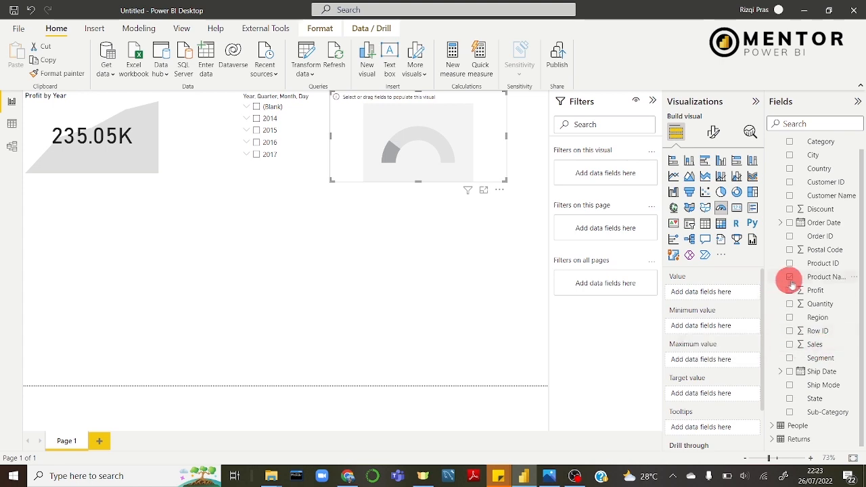
{"action": "left_click_drag", "start_coordinate": [832, 290], "coordinate": [728, 293]}
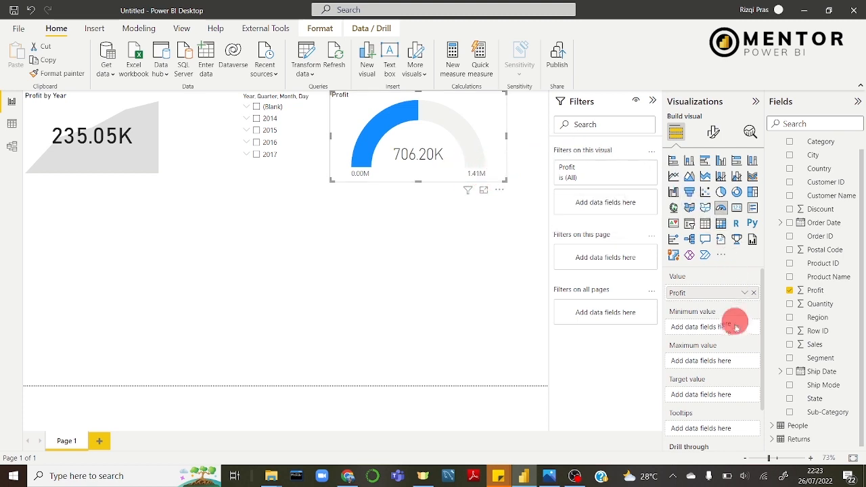
Step: Try Sales as the gauge's maximum value and remove it again
{"action": "scroll", "coordinate": [717, 345], "scroll_direction": "down", "scroll_amount": 2}
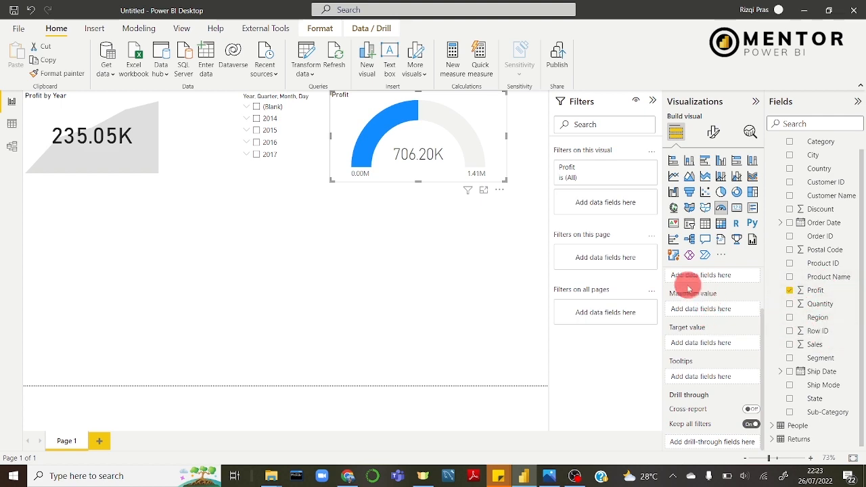
{"action": "scroll", "coordinate": [703, 335], "scroll_direction": "up", "scroll_amount": 1}
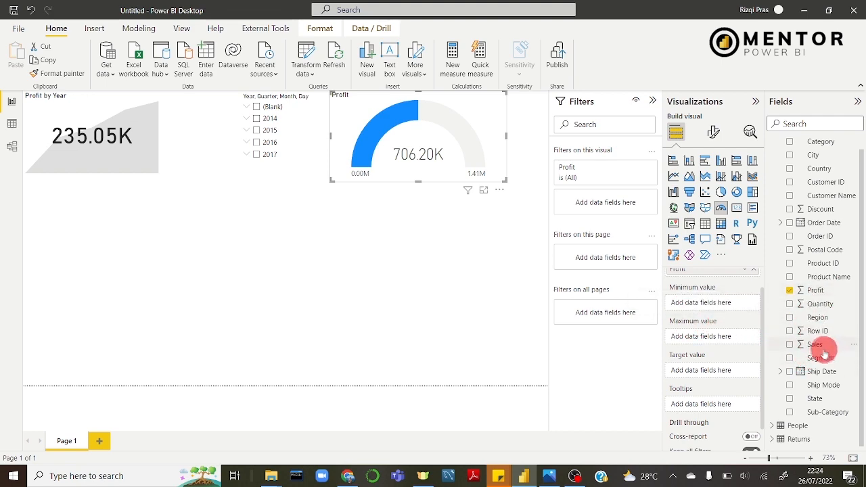
{"action": "left_click_drag", "start_coordinate": [823, 347], "coordinate": [720, 340]}
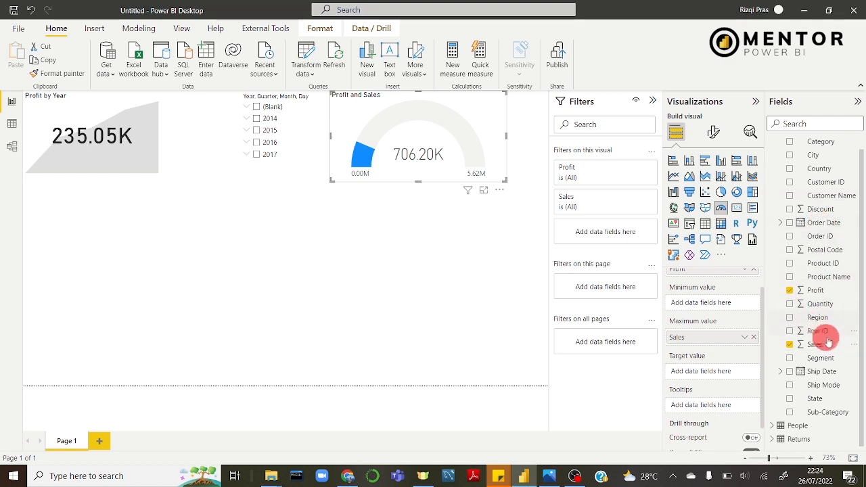
{"action": "left_click", "coordinate": [754, 338]}
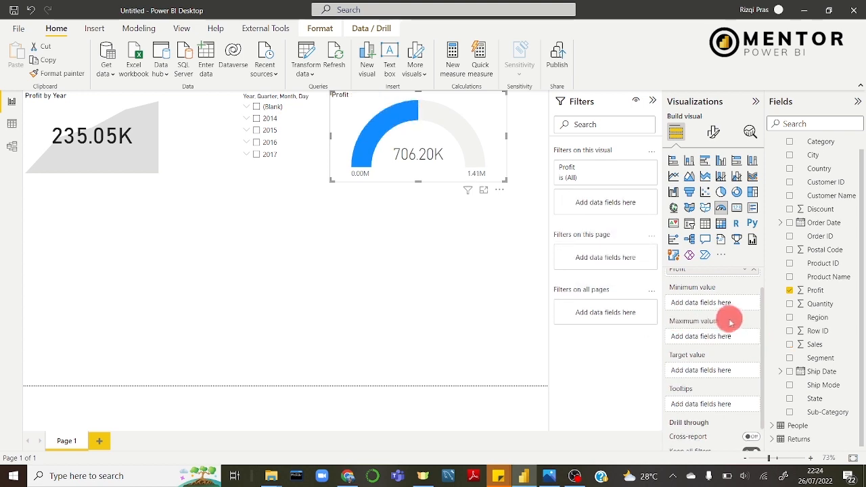
Step: Set the gauge axis maximum to 900000 and its target to 800000 in the visual's formatting
{"action": "left_click", "coordinate": [717, 133]}
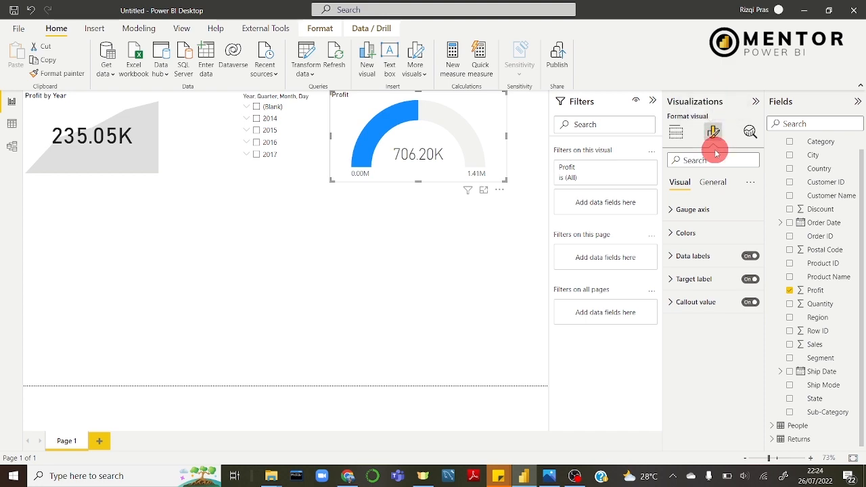
{"action": "left_click", "coordinate": [681, 229]}
{"action": "left_click", "coordinate": [673, 213]}
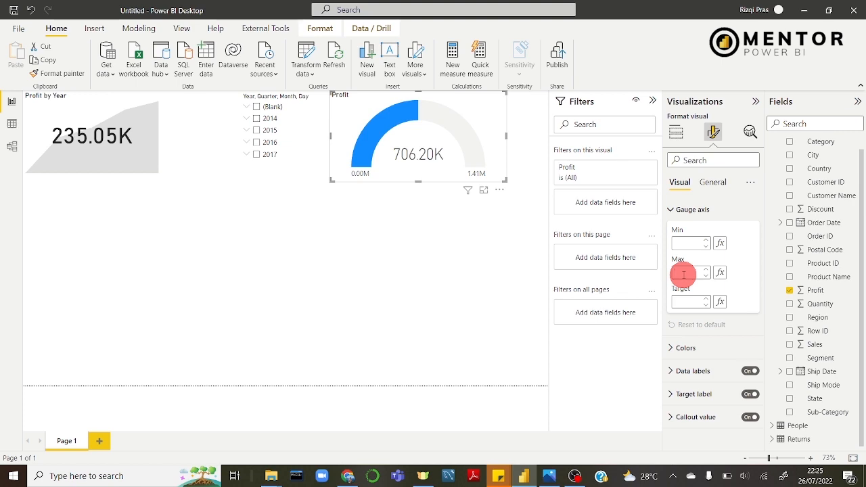
{"action": "type", "text": "900"}
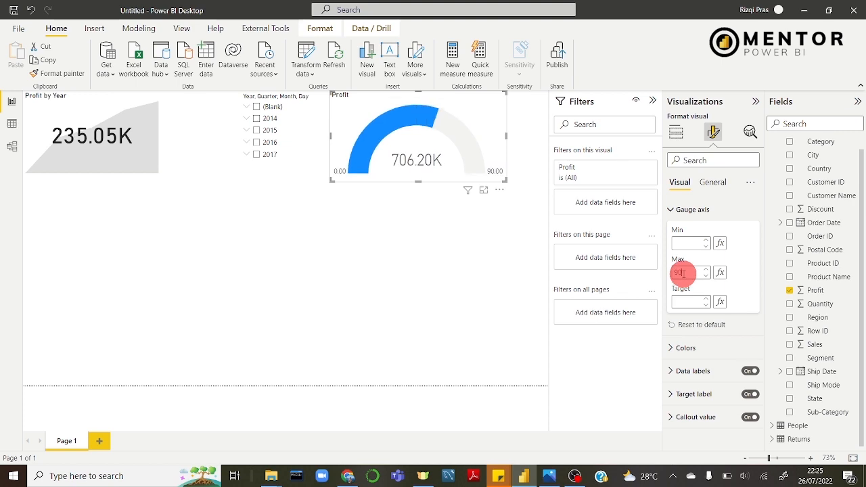
{"action": "type", "text": "000"}
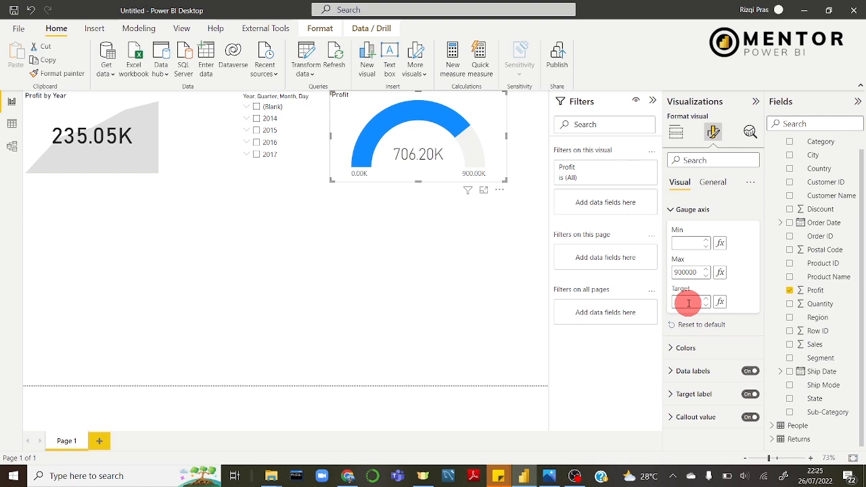
{"action": "type", "text": "800"}
{"action": "key", "text": "Return"}
{"action": "type", "text": "000"}
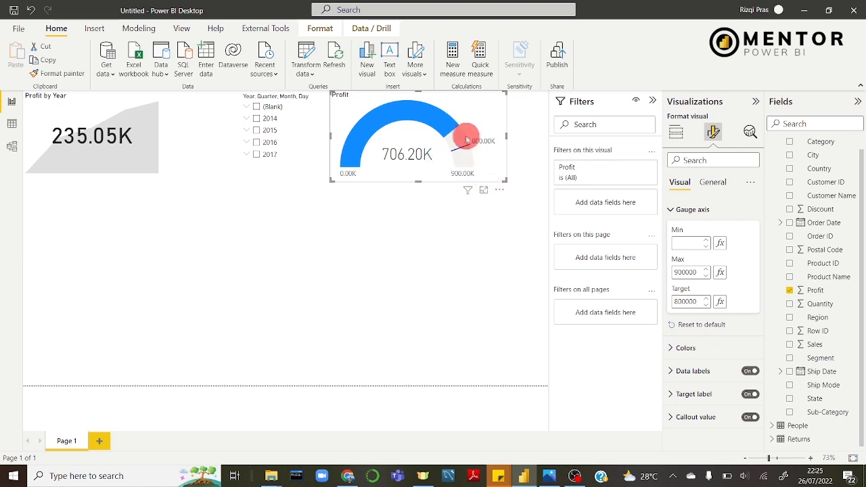
{"action": "left_click", "coordinate": [496, 268]}
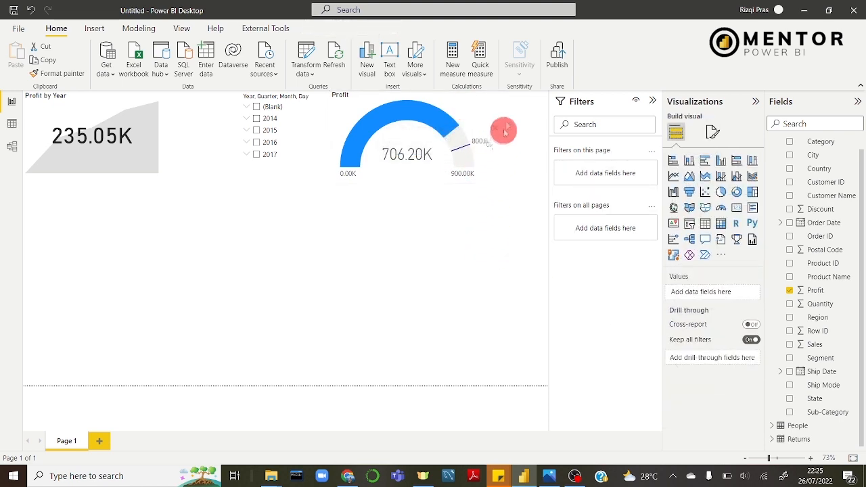
{"action": "left_click", "coordinate": [493, 123]}
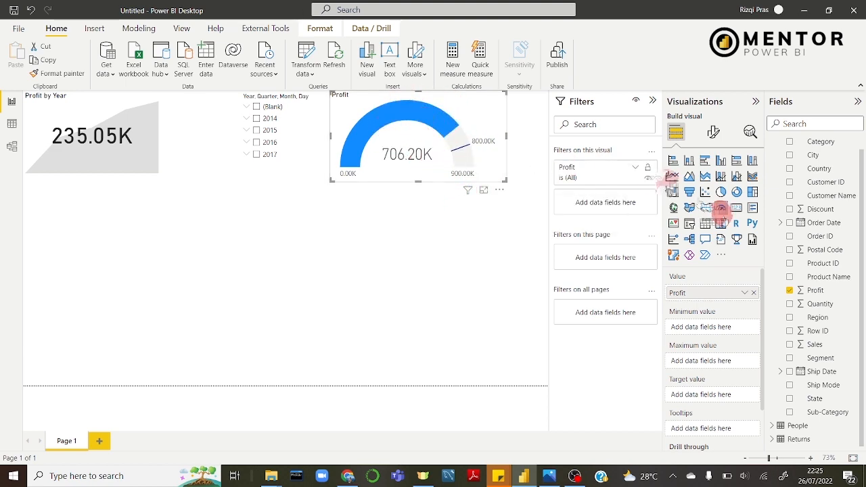
{"action": "left_click", "coordinate": [714, 131]}
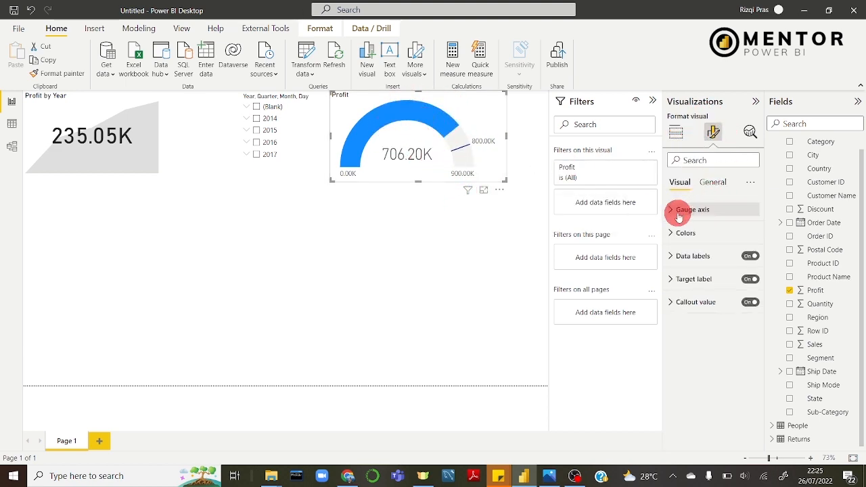
{"action": "left_click", "coordinate": [400, 216]}
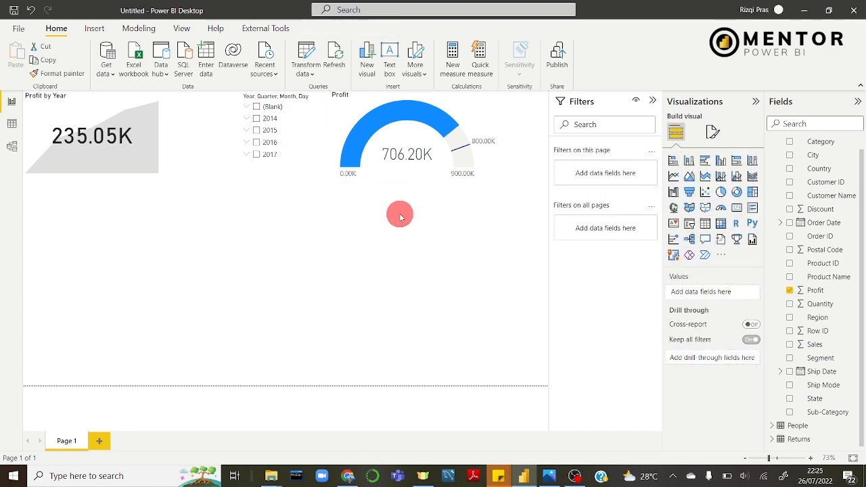
Step: Find the Zebra BI Tables visual in the online visuals gallery and import it into the report
{"action": "left_click", "coordinate": [720, 258]}
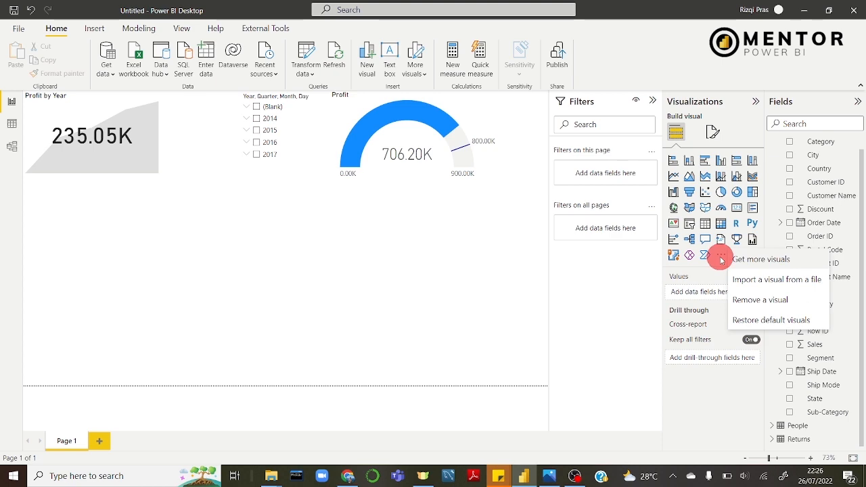
{"action": "left_click", "coordinate": [721, 259]}
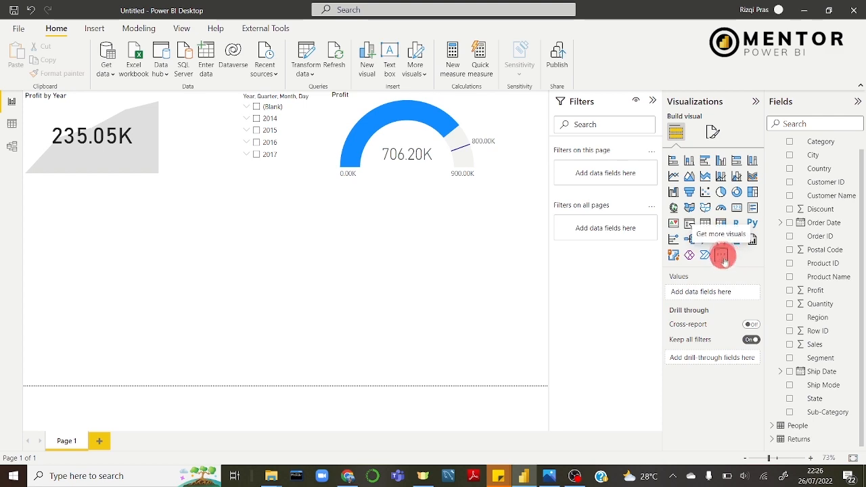
{"action": "left_click", "coordinate": [723, 259]}
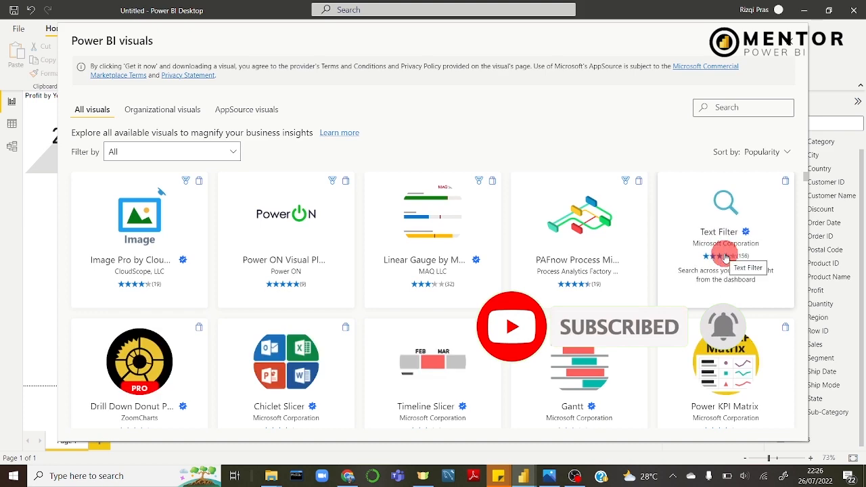
{"action": "scroll", "coordinate": [352, 315], "scroll_direction": "down", "scroll_amount": 1}
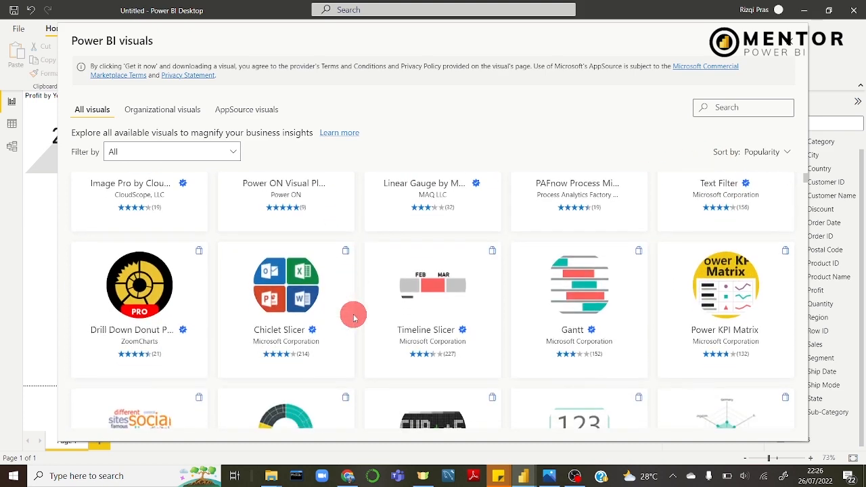
{"action": "scroll", "coordinate": [353, 316], "scroll_direction": "down", "scroll_amount": 7}
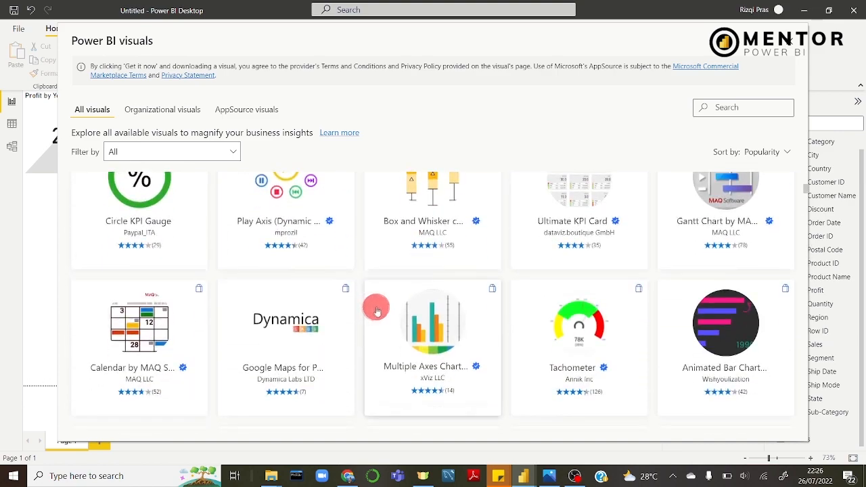
{"action": "scroll", "coordinate": [376, 310], "scroll_direction": "down", "scroll_amount": 5}
{"action": "scroll", "coordinate": [271, 284], "scroll_direction": "up", "scroll_amount": 2}
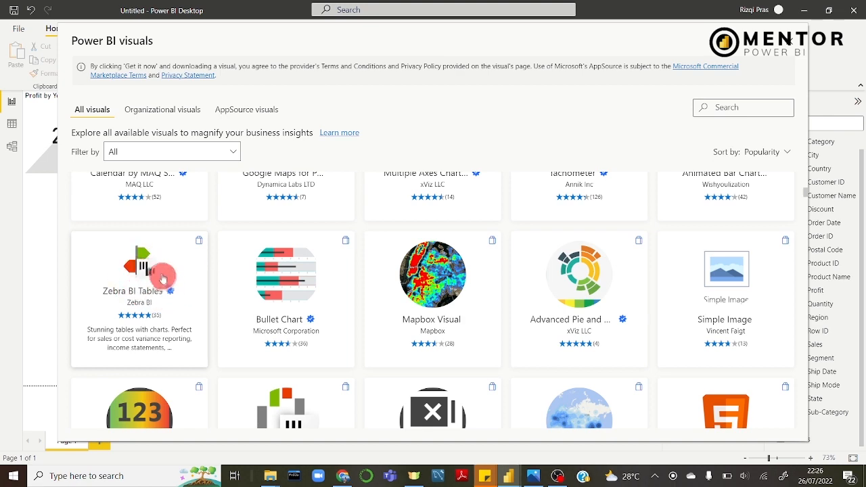
{"action": "scroll", "coordinate": [160, 274], "scroll_direction": "down", "scroll_amount": 1}
{"action": "scroll", "coordinate": [152, 270], "scroll_direction": "up", "scroll_amount": 1}
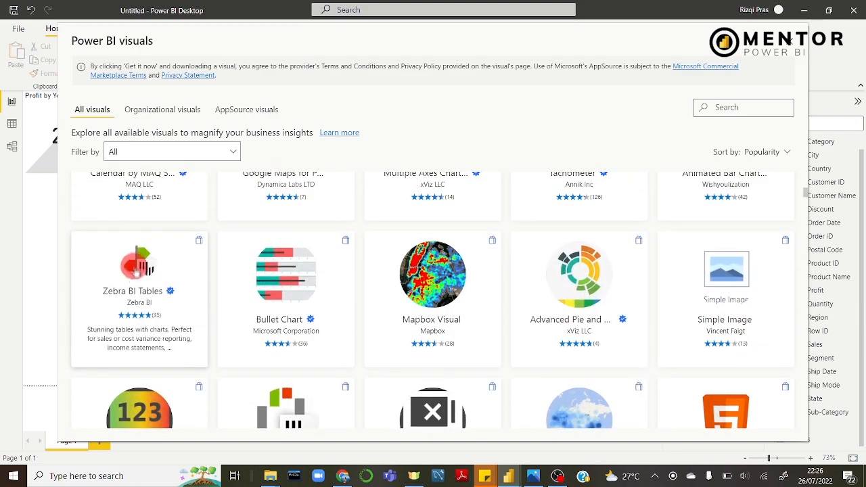
{"action": "left_click", "coordinate": [141, 273]}
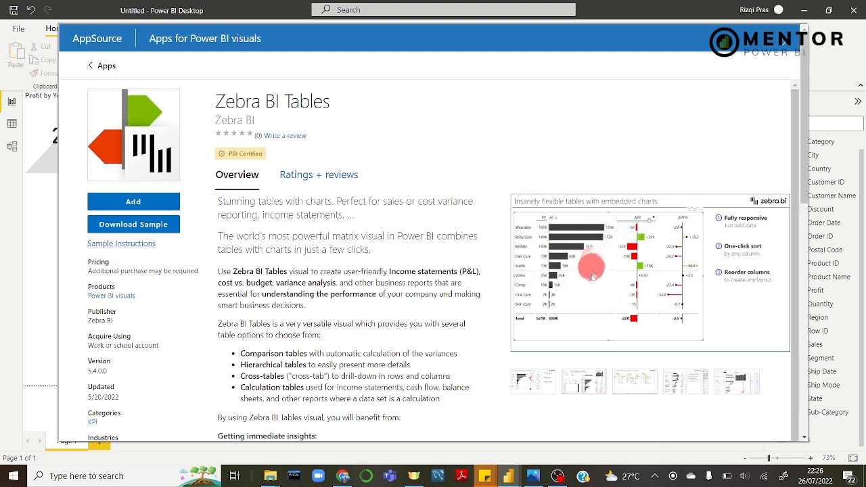
{"action": "left_click", "coordinate": [133, 202]}
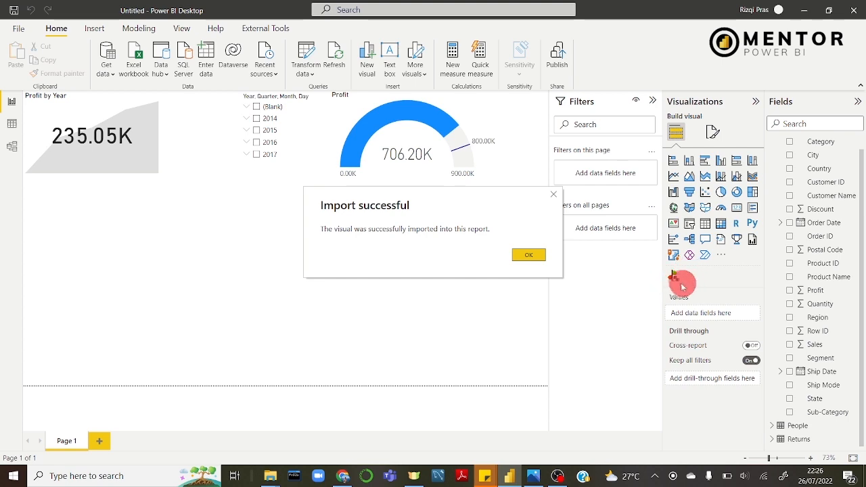
{"action": "left_click", "coordinate": [527, 255]}
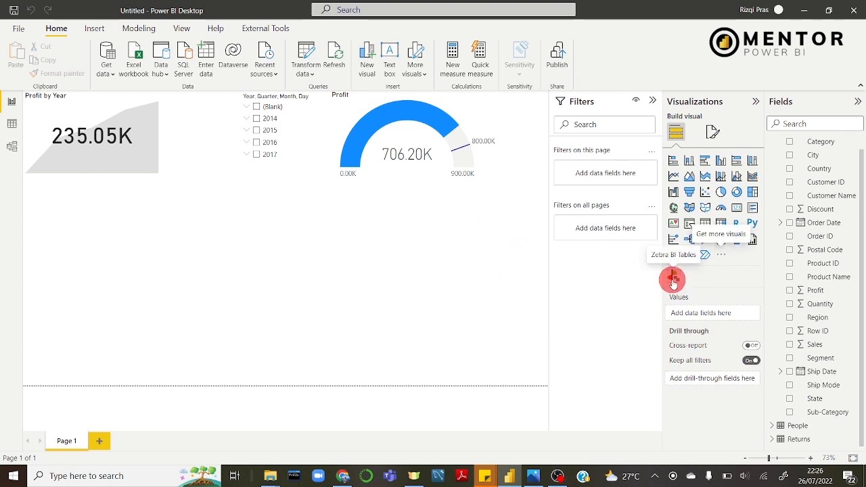
Step: Add a Zebra BI Tables visual below the Profit KPI and enlarge it down to the page's lower edge
{"action": "left_click", "coordinate": [672, 279]}
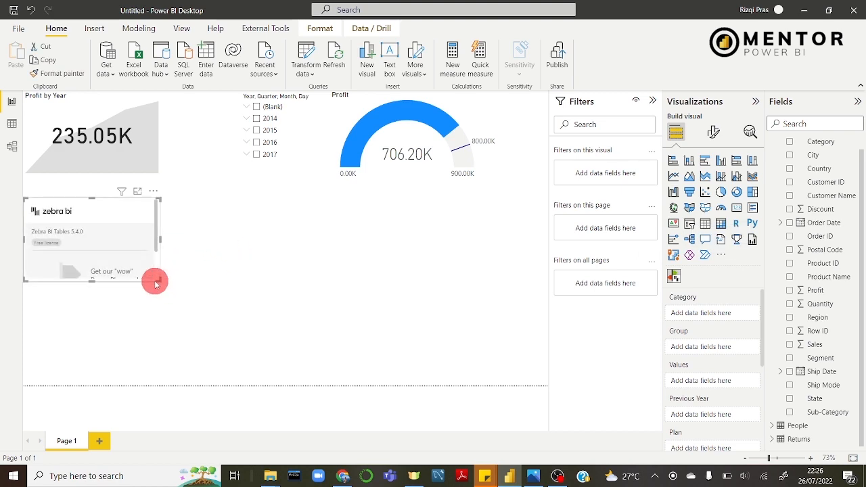
{"action": "left_click_drag", "start_coordinate": [156, 280], "coordinate": [234, 393]}
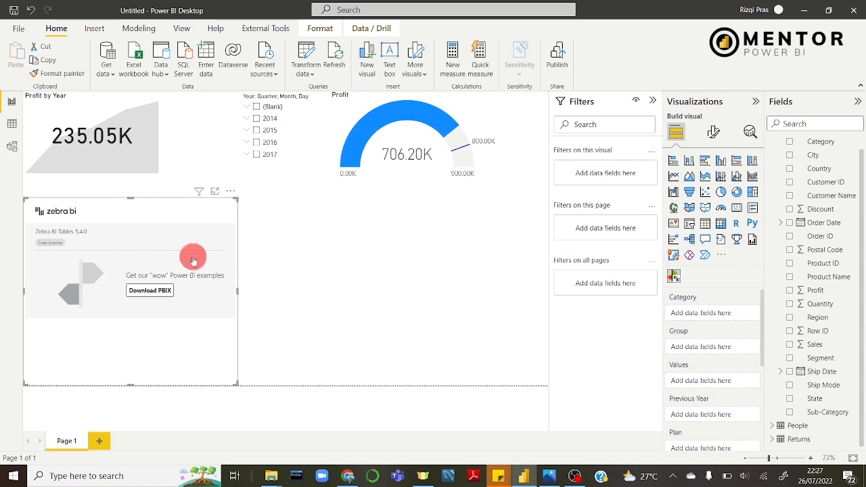
{"action": "left_click_drag", "start_coordinate": [131, 199], "coordinate": [131, 183]}
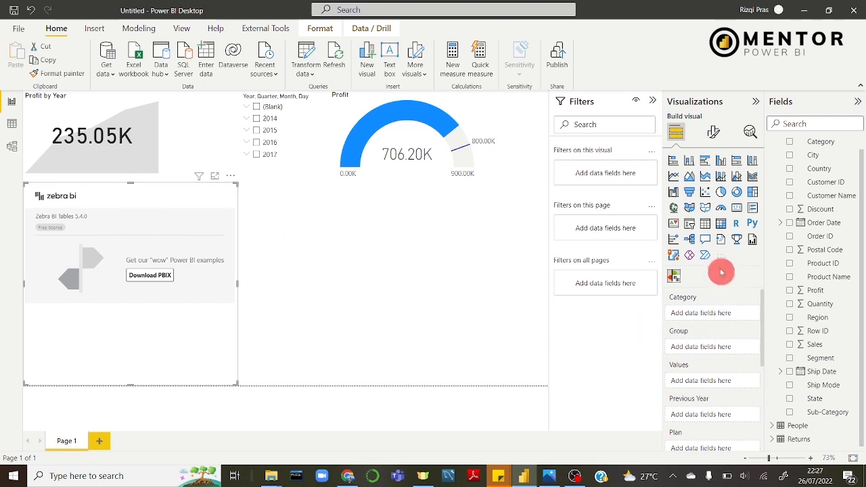
{"action": "scroll", "coordinate": [710, 335], "scroll_direction": "down", "scroll_amount": 1}
{"action": "scroll", "coordinate": [720, 340], "scroll_direction": "up", "scroll_amount": 1}
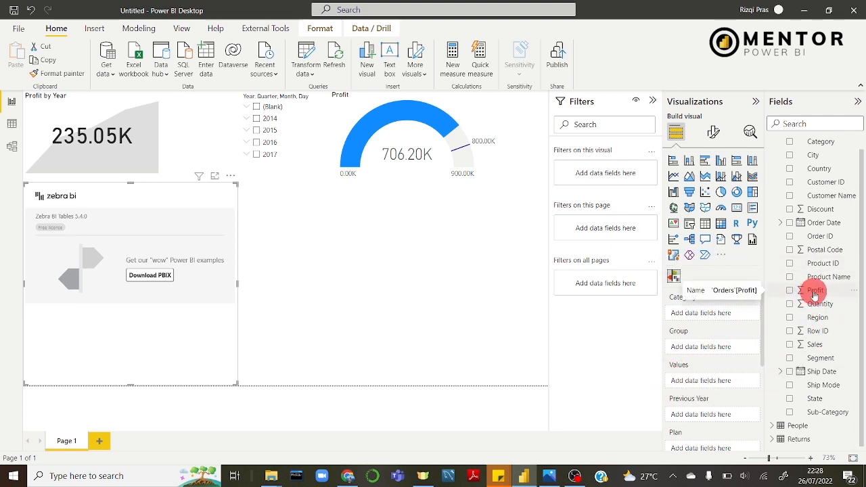
Step: Assign Profit as the Zebra BI table's values and Sub-Category as its category
{"action": "left_click_drag", "start_coordinate": [826, 292], "coordinate": [725, 379]}
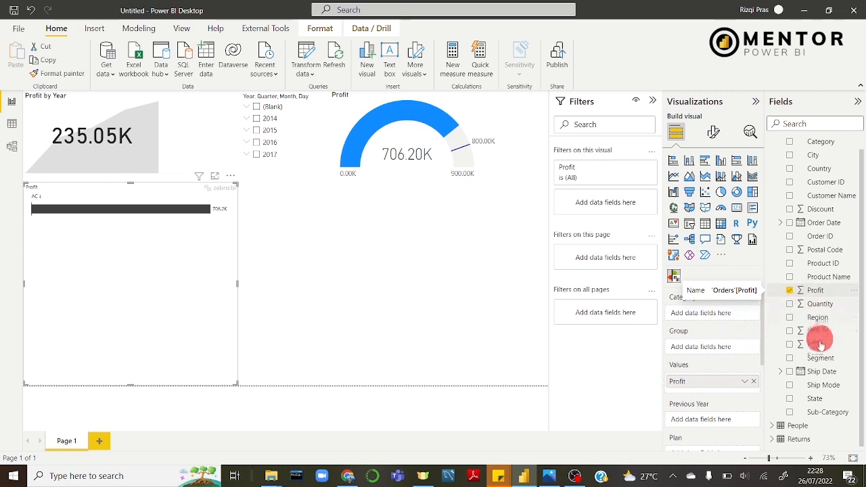
{"action": "left_click", "coordinate": [824, 414]}
{"action": "left_click_drag", "start_coordinate": [793, 412], "coordinate": [719, 315]}
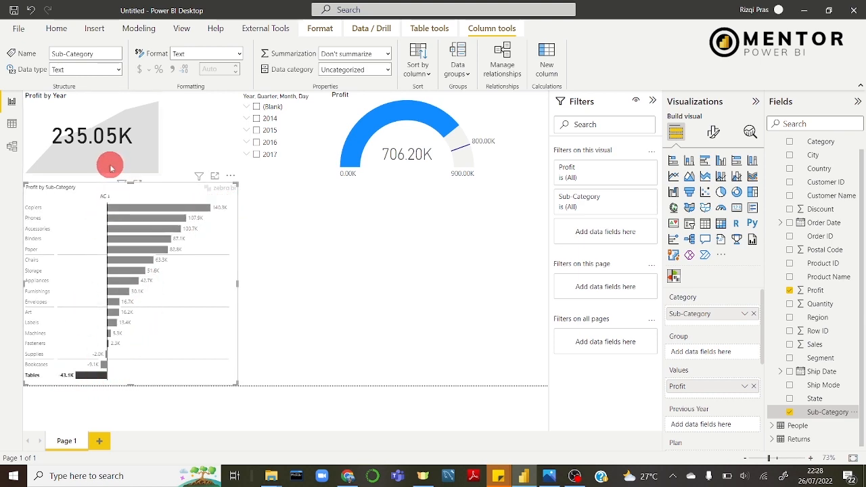
{"action": "mouse_move", "coordinate": [112, 201]}
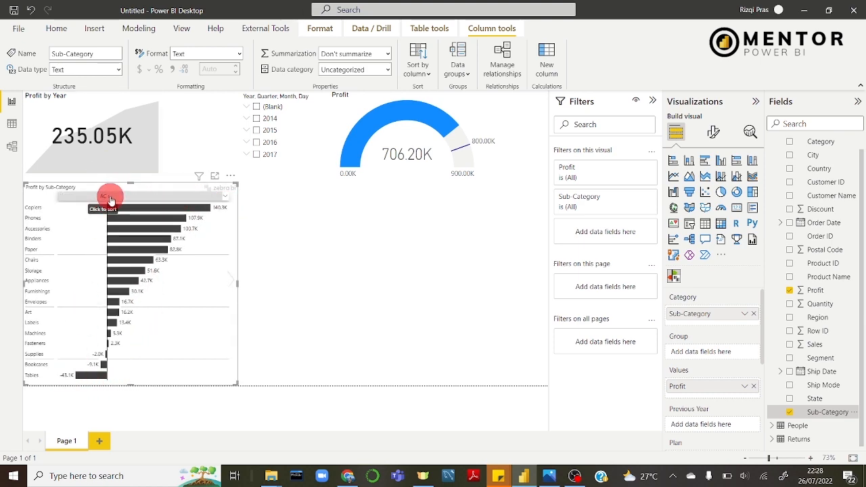
{"action": "left_click", "coordinate": [111, 201]}
{"action": "left_click", "coordinate": [111, 201]}
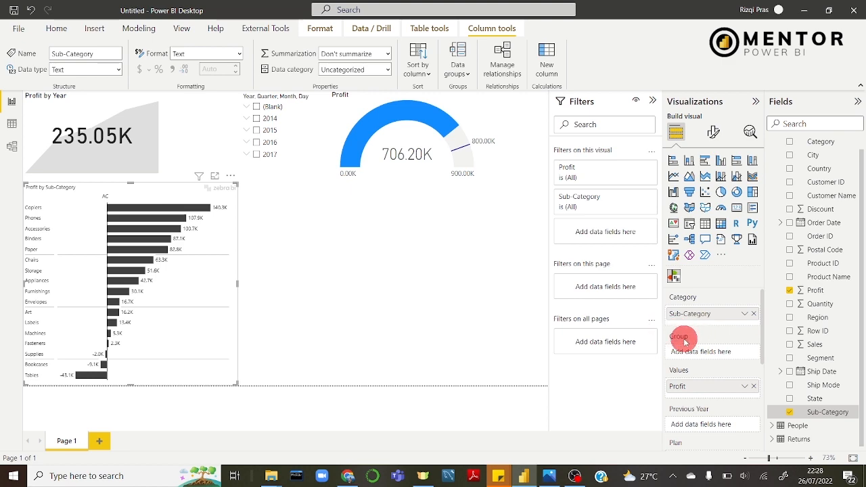
Step: Try Category as the Zebra BI table's group and remove it again
{"action": "left_click_drag", "start_coordinate": [709, 322], "coordinate": [821, 251]}
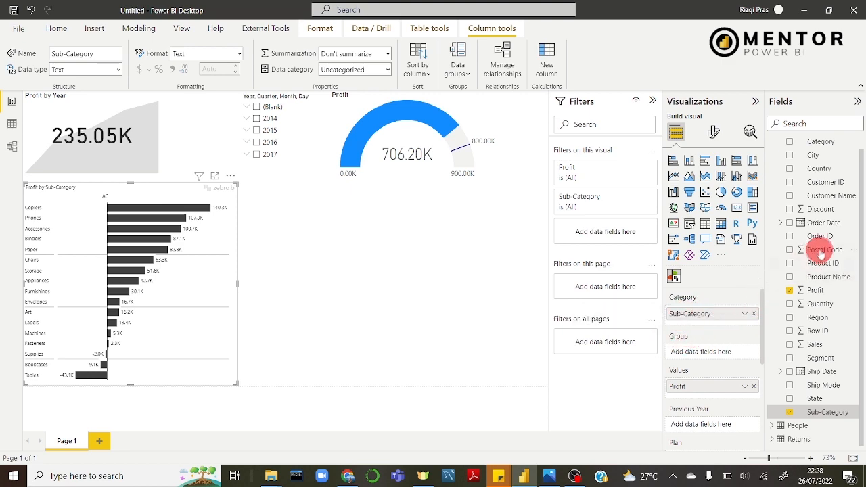
{"action": "scroll", "coordinate": [820, 252], "scroll_direction": "up", "scroll_amount": 1}
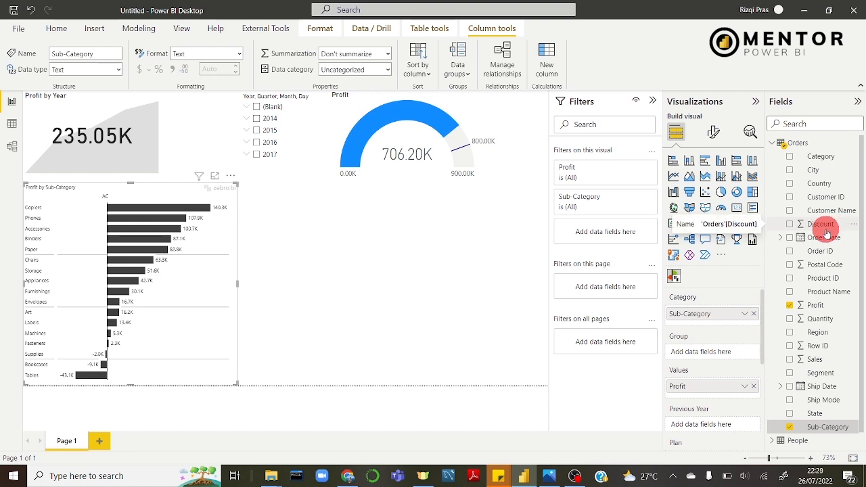
{"action": "left_click_drag", "start_coordinate": [819, 159], "coordinate": [715, 352]}
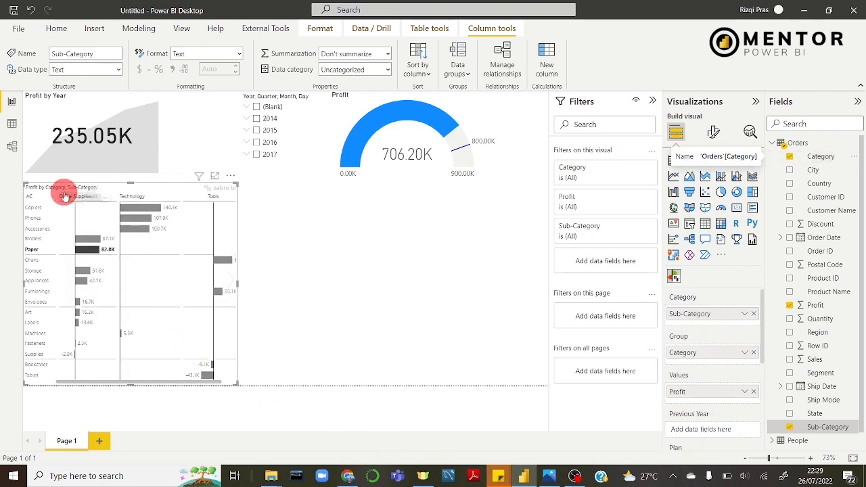
{"action": "left_click", "coordinate": [754, 353]}
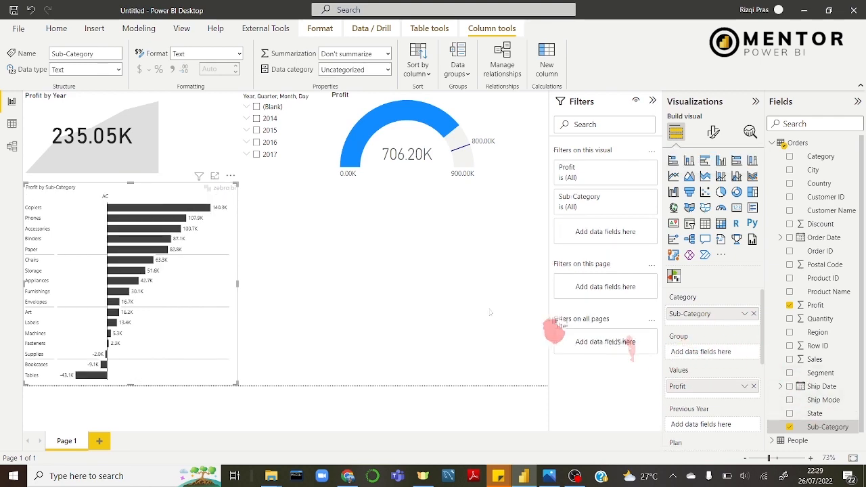
{"action": "left_click", "coordinate": [57, 191]}
Step: Assign Sales as the Zebra BI table's plan values for comparison with Profit
{"action": "scroll", "coordinate": [706, 354], "scroll_direction": "down", "scroll_amount": 2}
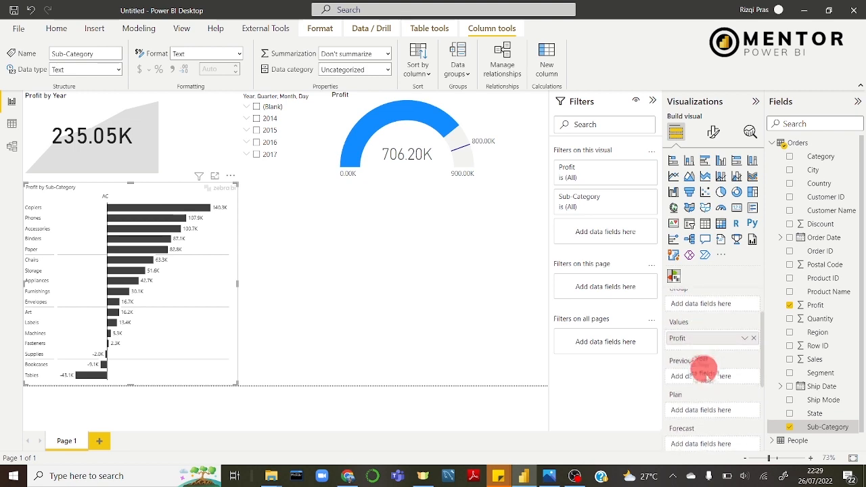
{"action": "scroll", "coordinate": [715, 374], "scroll_direction": "down", "scroll_amount": 2}
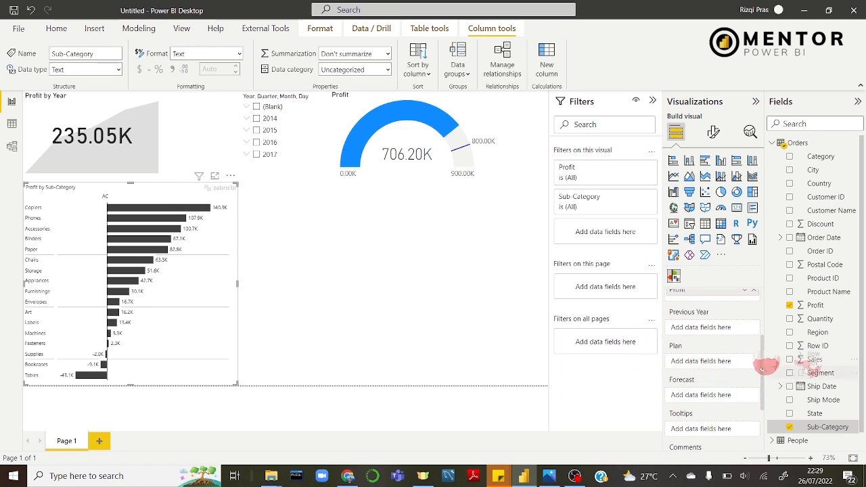
{"action": "left_click", "coordinate": [173, 218]}
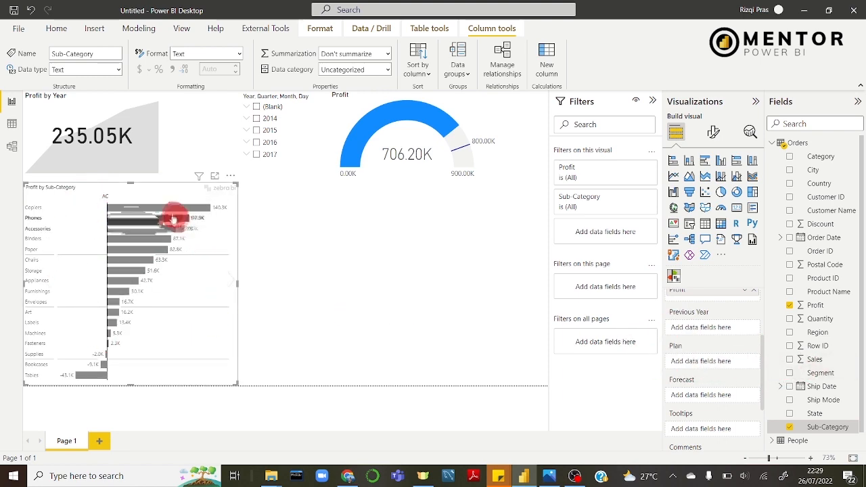
{"action": "left_click", "coordinate": [216, 220]}
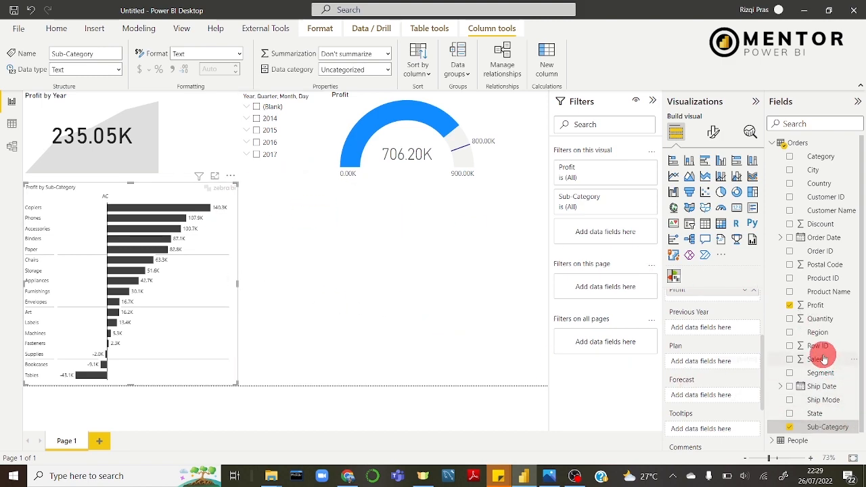
{"action": "left_click", "coordinate": [115, 261]}
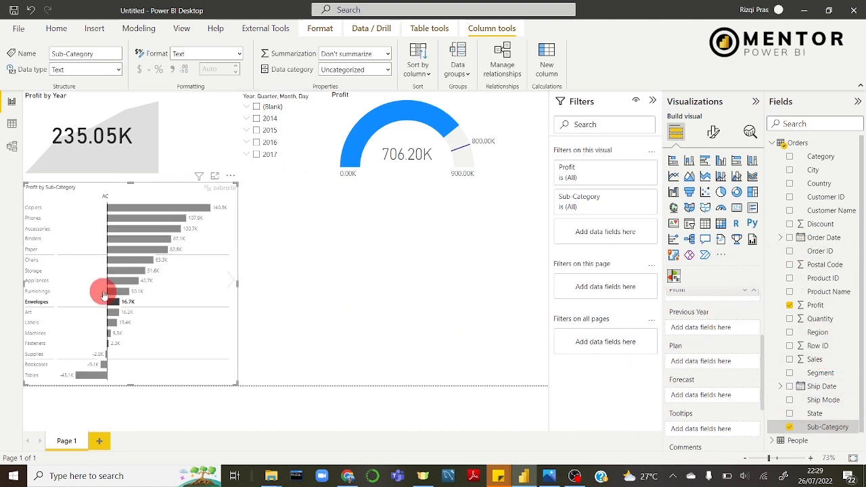
{"action": "left_click", "coordinate": [785, 307]}
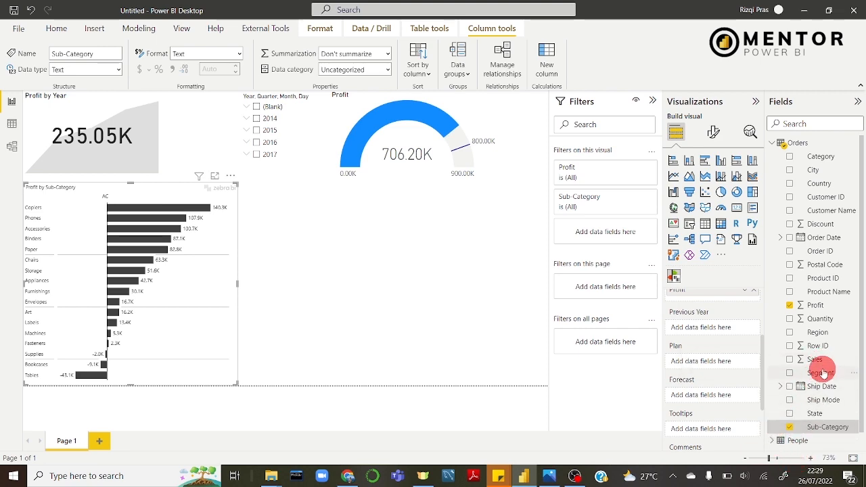
{"action": "left_click_drag", "start_coordinate": [820, 362], "coordinate": [707, 363]}
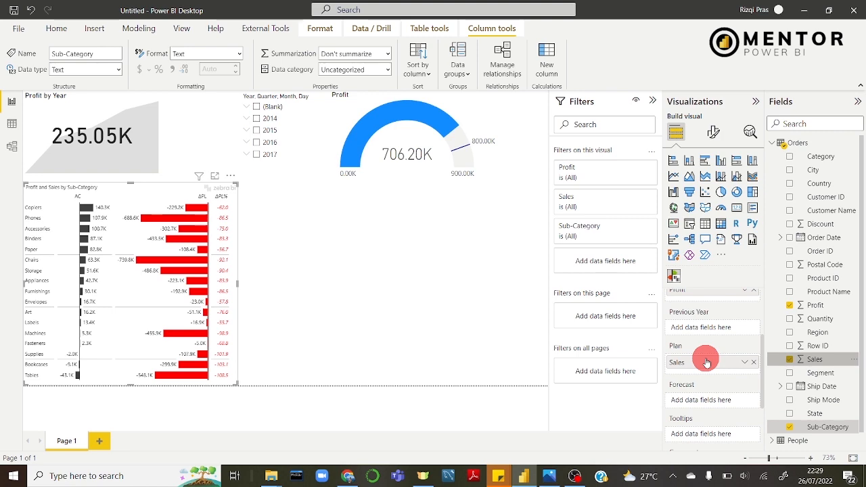
Step: Examine the actual and plan variance bars of several sub-categories in the Zebra BI table, including Machines, Phones and Copiers
{"action": "left_click", "coordinate": [180, 332]}
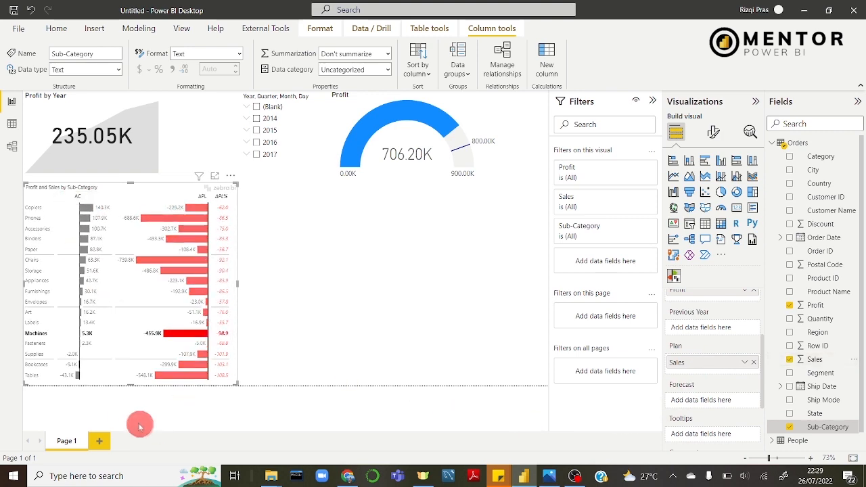
{"action": "left_click", "coordinate": [175, 215]}
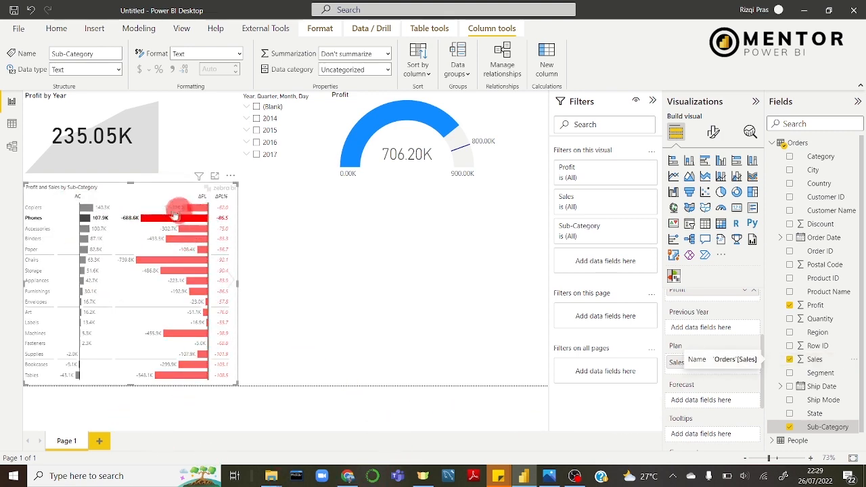
{"action": "left_click", "coordinate": [39, 210]}
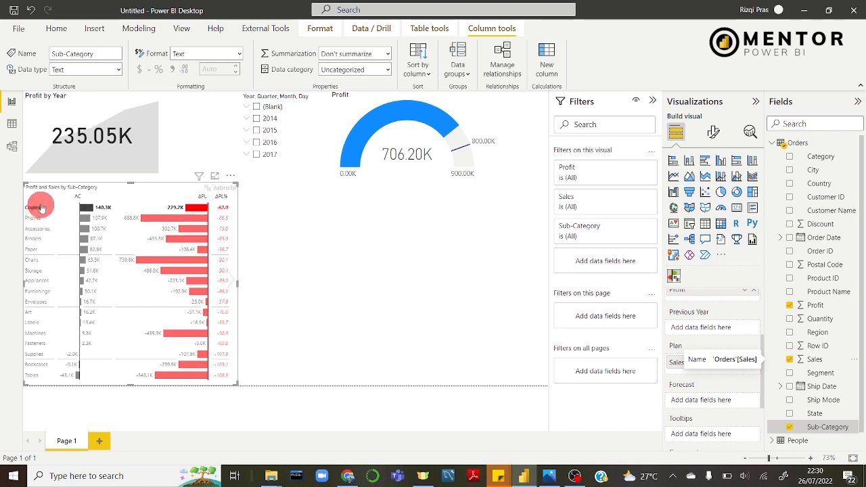
{"action": "left_click", "coordinate": [33, 207]}
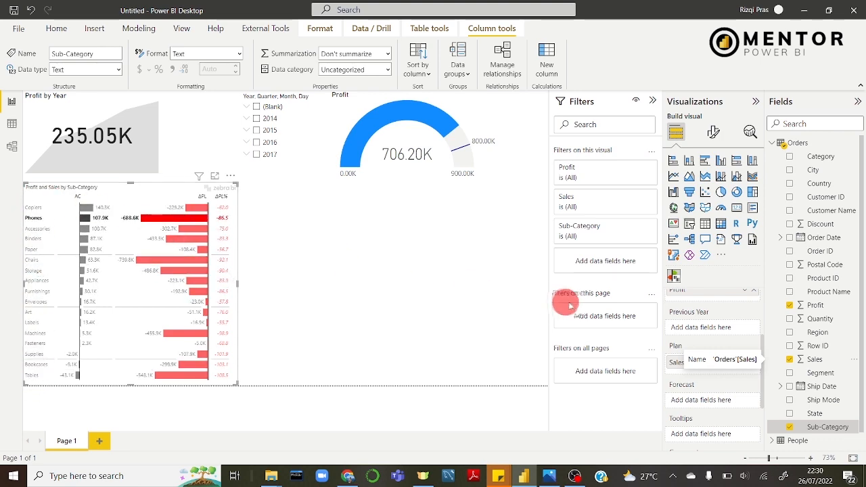
{"action": "scroll", "coordinate": [677, 304], "scroll_direction": "up", "scroll_amount": 2}
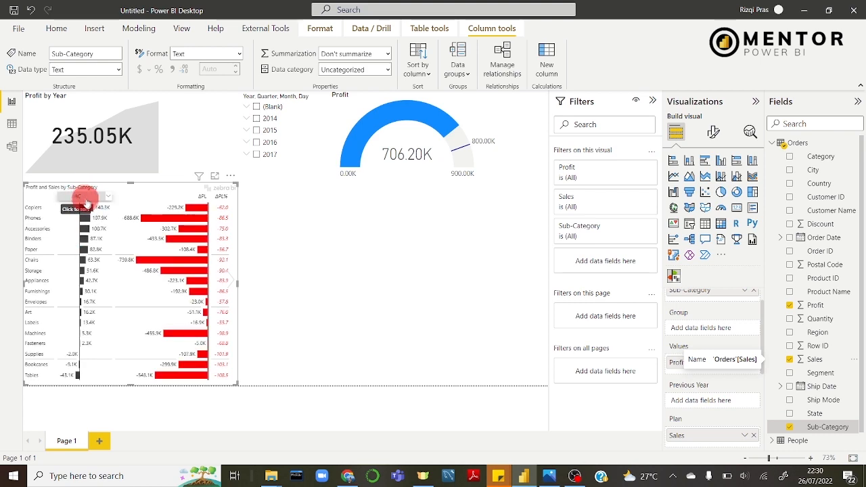
{"action": "left_click", "coordinate": [85, 257]}
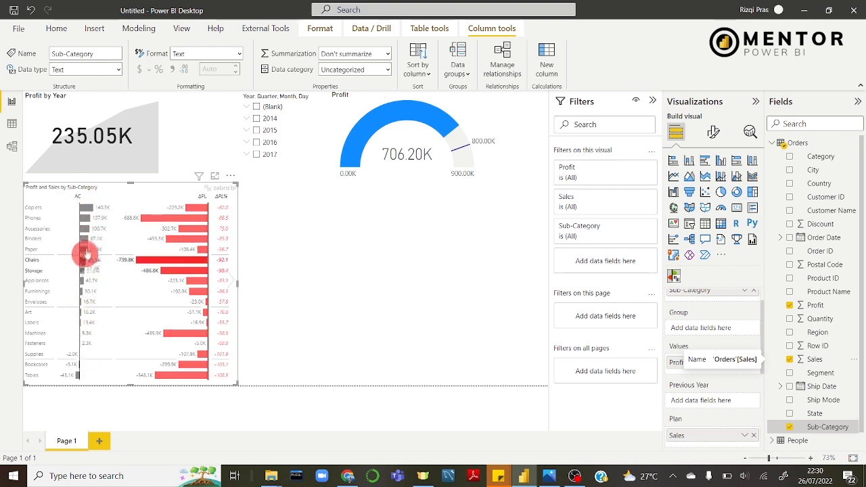
{"action": "left_click", "coordinate": [100, 207]}
{"action": "left_click", "coordinate": [204, 198]}
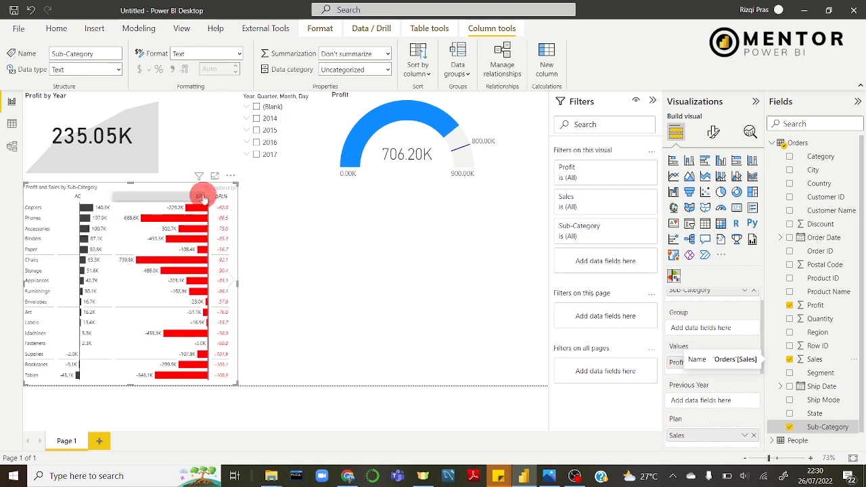
{"action": "left_click", "coordinate": [176, 217]}
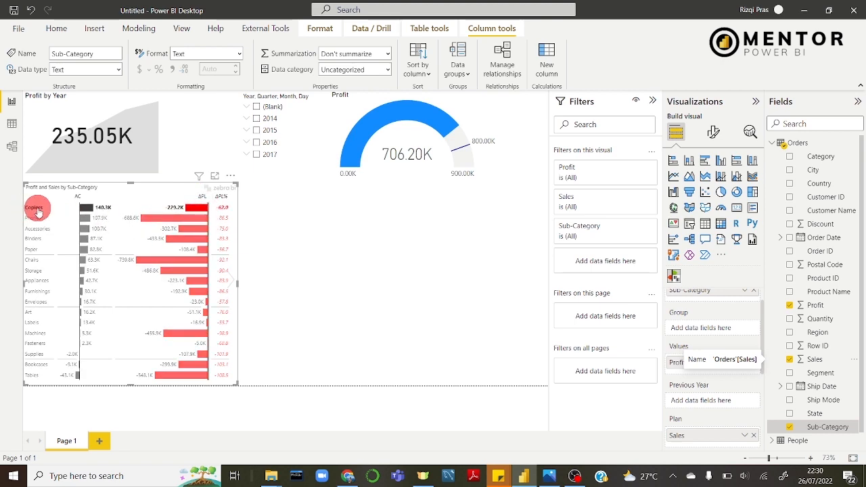
Step: Inspect the Copiers row's actual, plan, absolute variance and percentage variance values in the Zebra BI table
{"action": "left_click", "coordinate": [96, 210]}
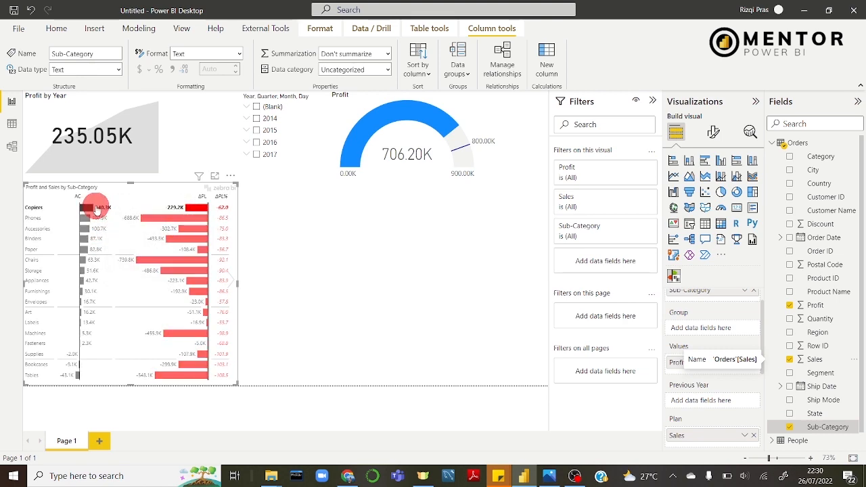
{"action": "left_click", "coordinate": [97, 220]}
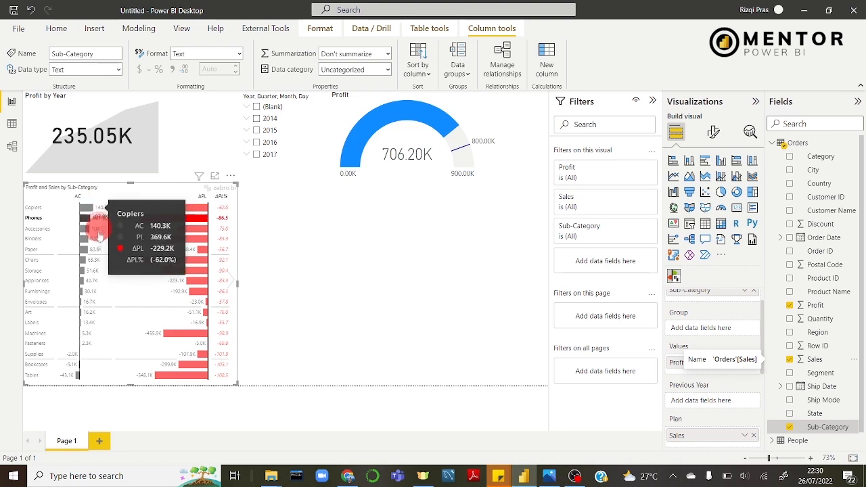
{"action": "left_click", "coordinate": [192, 212]}
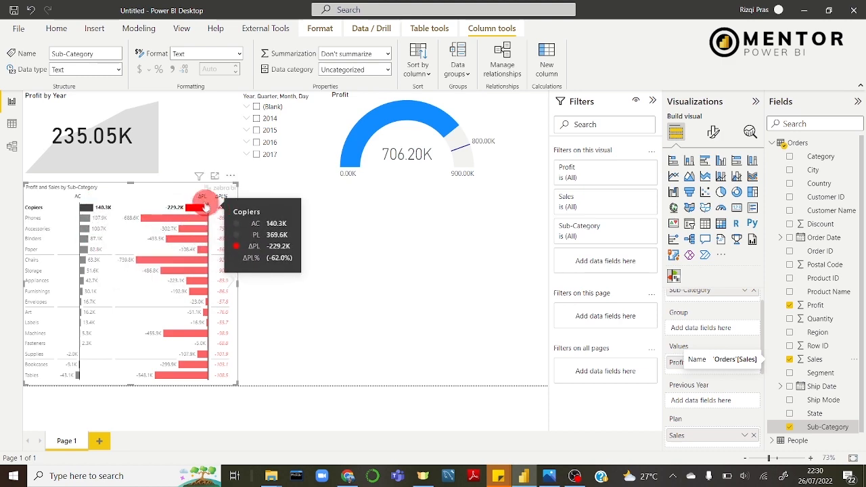
{"action": "left_click", "coordinate": [190, 213]}
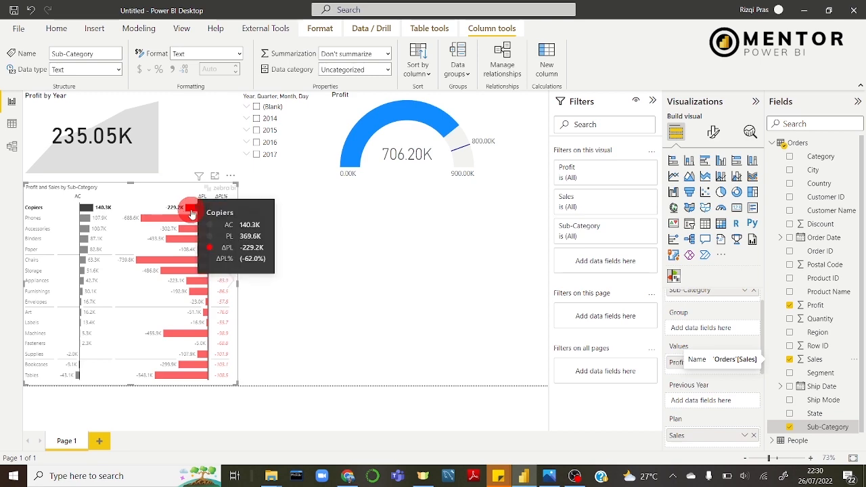
{"action": "left_click", "coordinate": [209, 215]}
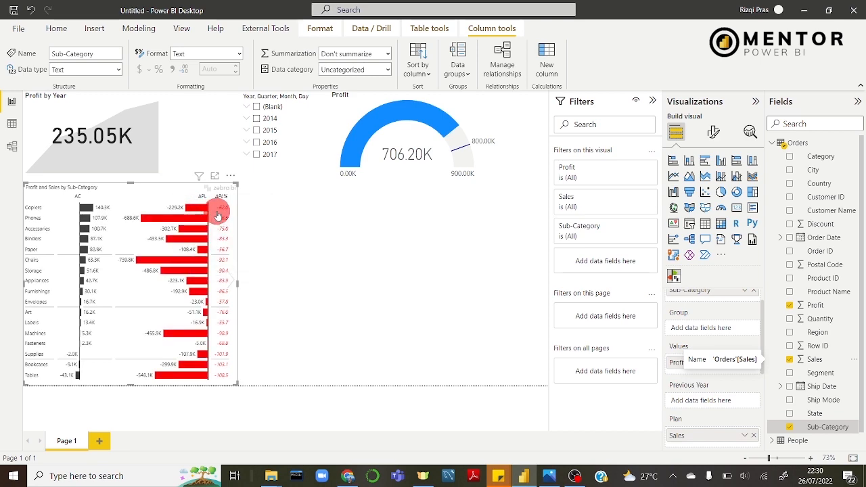
{"action": "left_click", "coordinate": [200, 206]}
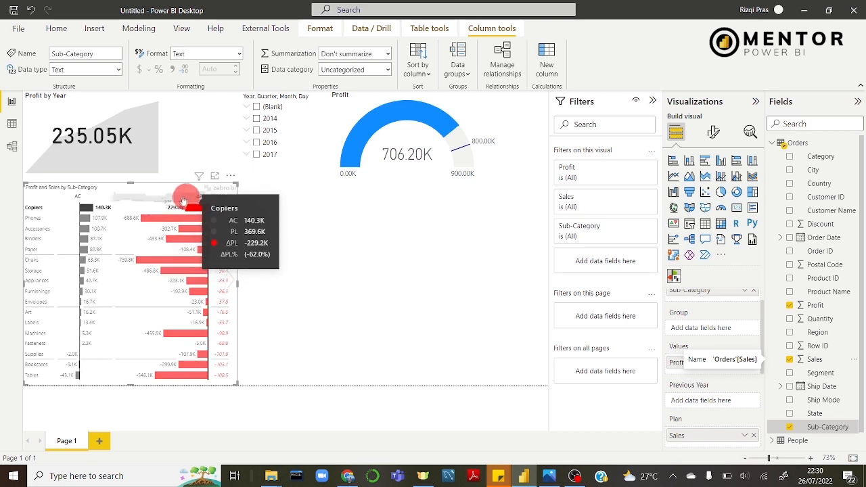
{"action": "left_click", "coordinate": [234, 210]}
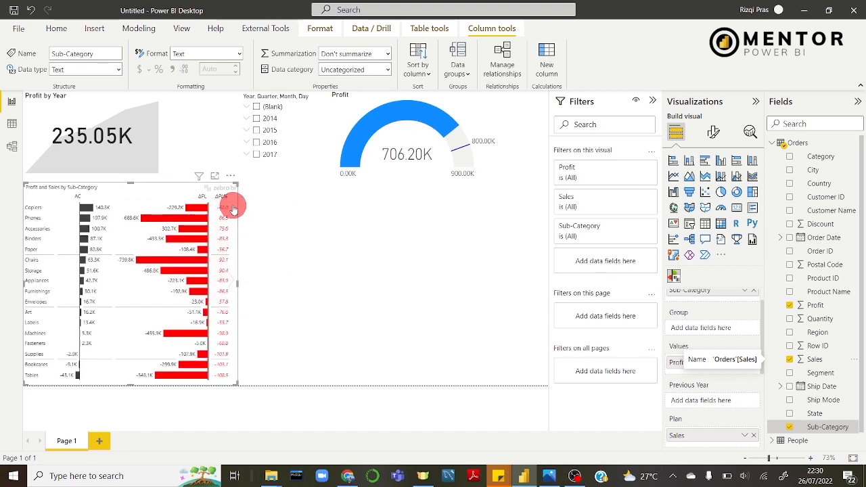
{"action": "left_click", "coordinate": [226, 213]}
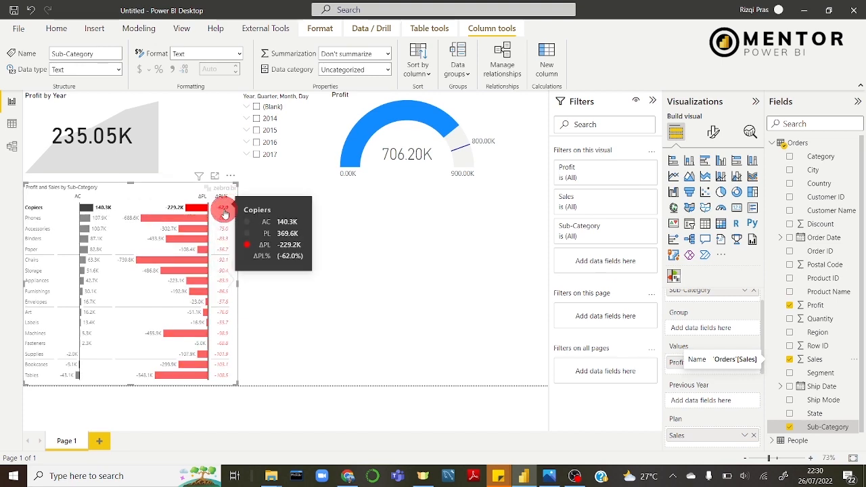
{"action": "left_click", "coordinate": [78, 193]}
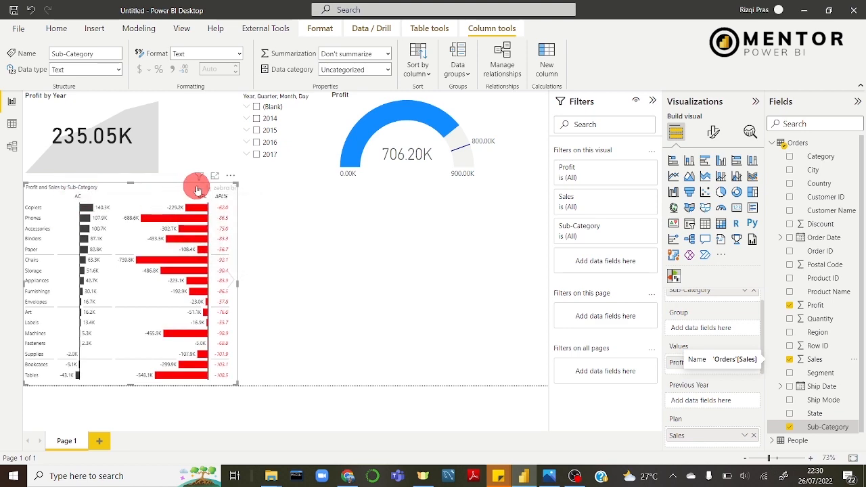
{"action": "left_click", "coordinate": [200, 283]}
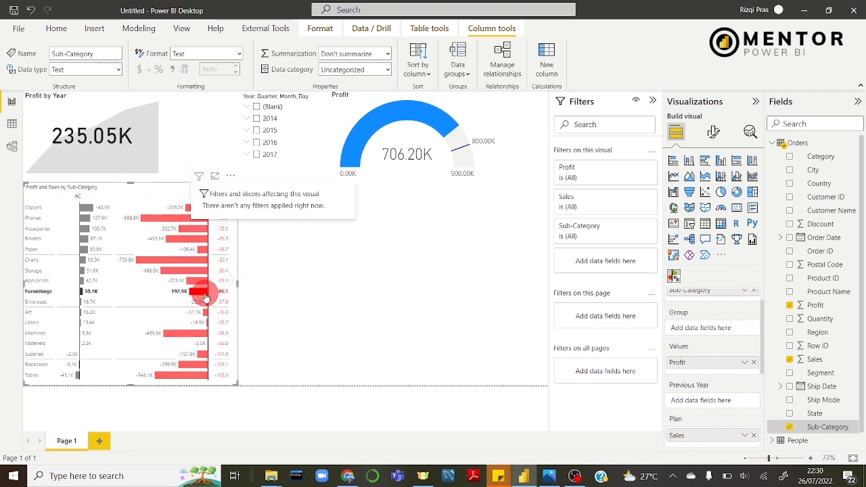
{"action": "left_click", "coordinate": [206, 297]}
Step: Create a new measure named Profit LY in the Orders table
{"action": "scroll", "coordinate": [735, 389], "scroll_direction": "down", "scroll_amount": 1}
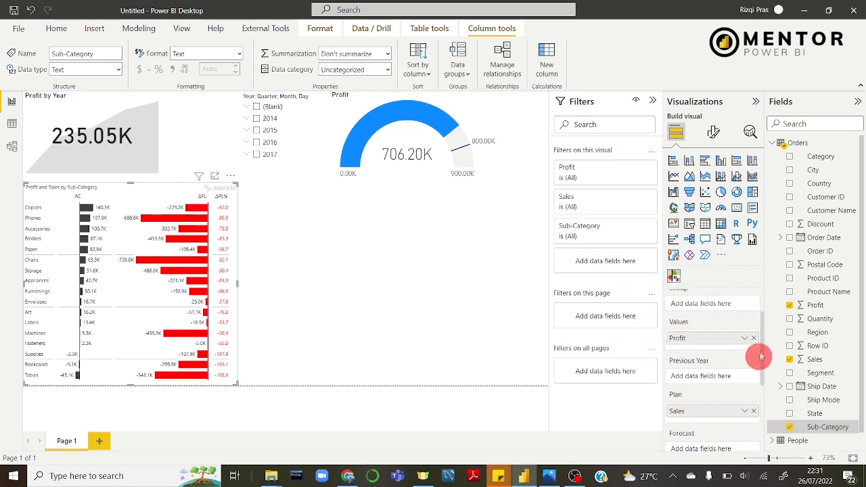
{"action": "left_click", "coordinate": [854, 143]}
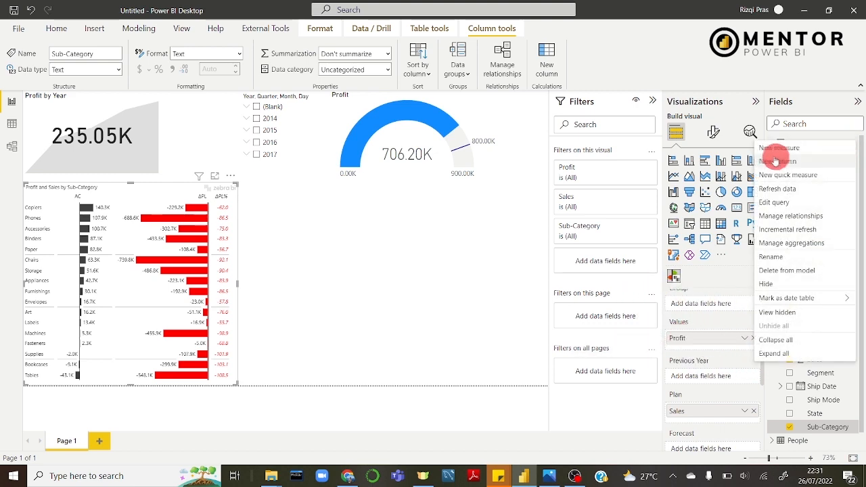
{"action": "left_click", "coordinate": [773, 149]}
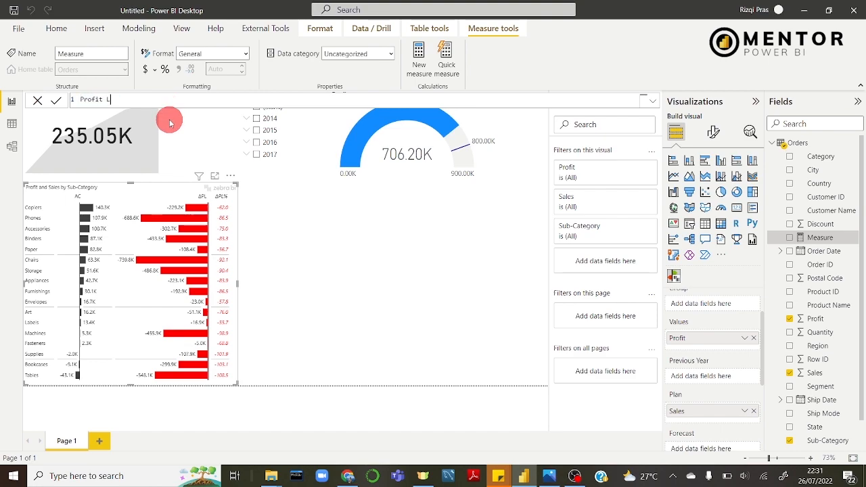
{"action": "type", "text": "Y = "}
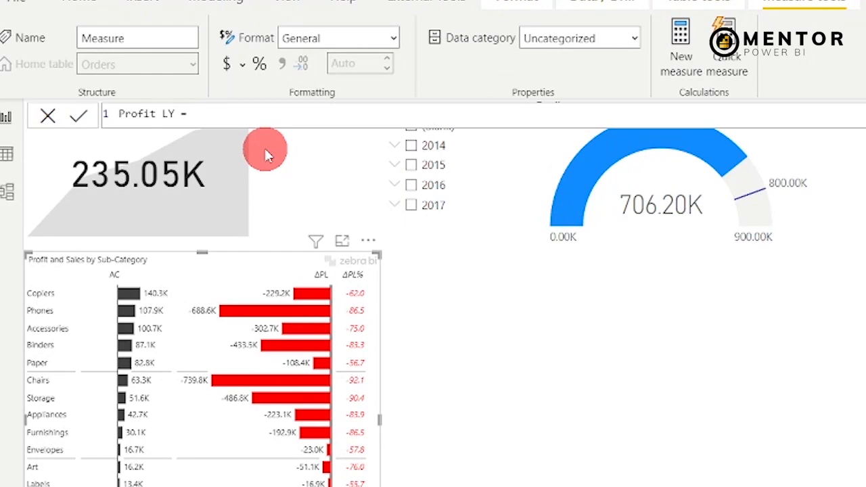
Step: Begin the Profit LY formula with CALCULATE and SUM(Orders[Profit]) as its expression
{"action": "type", "text": "Ca"}
{"action": "key", "text": "Tab"}
{"action": "type", "text": "(SUM"}
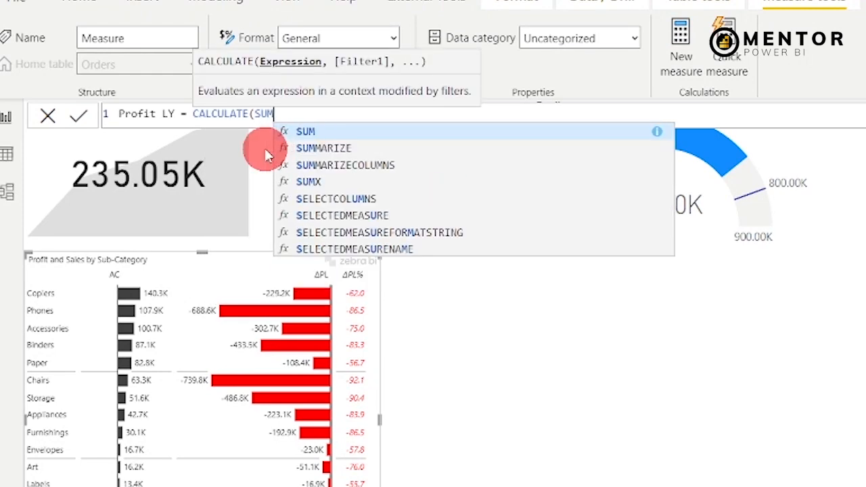
{"action": "type", "text": "(Prodf"}
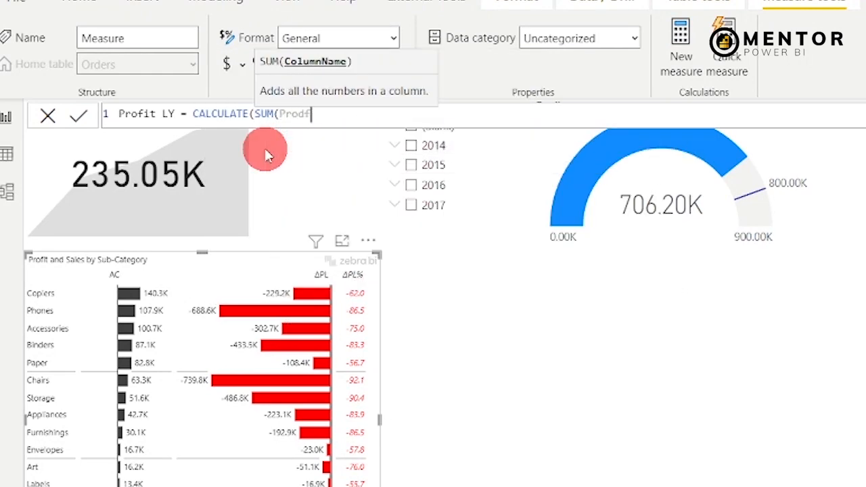
{"action": "key", "text": "BackSpace"}
{"action": "key", "text": "BackSpace"}
{"action": "type", "text": "fit"}
{"action": "key", "text": "Tab"}
{"action": "type", "text": ")"}
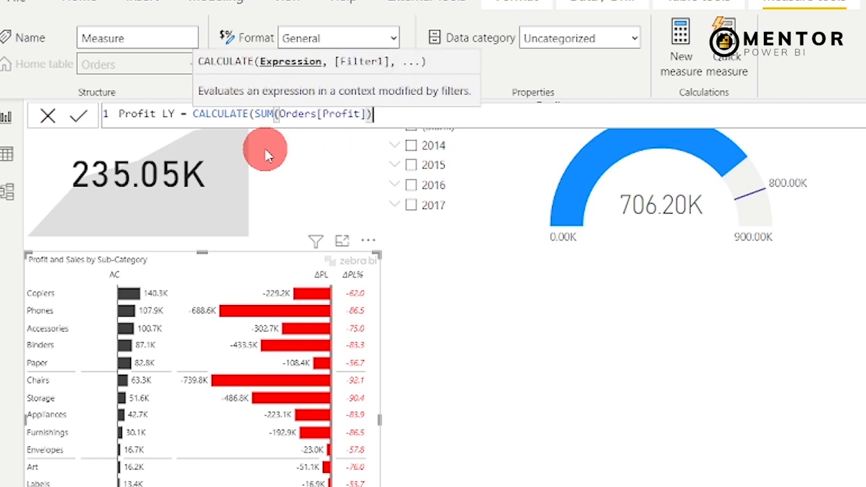
Step: Complete the Profit LY formula with the filter SAMEPERIODLASTYEAR(Orders[Order Date].[Date]) and commit the measure
{"action": "type", "text": ", SAME"}
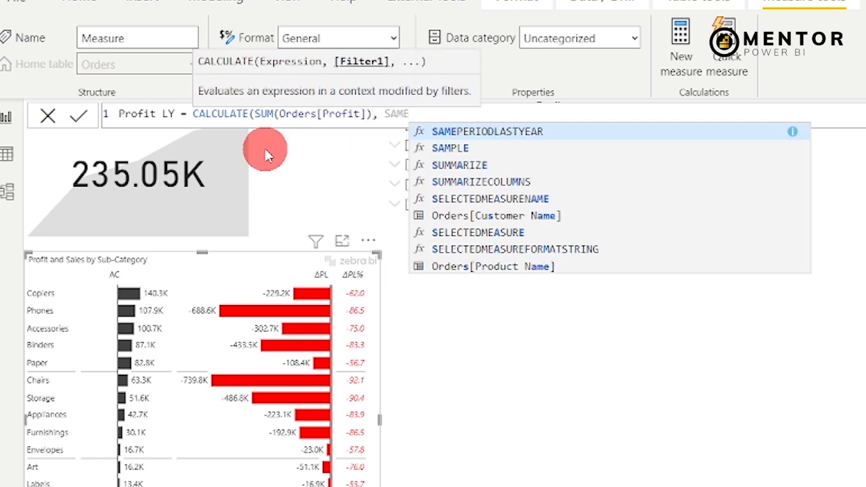
{"action": "key", "text": "Tab"}
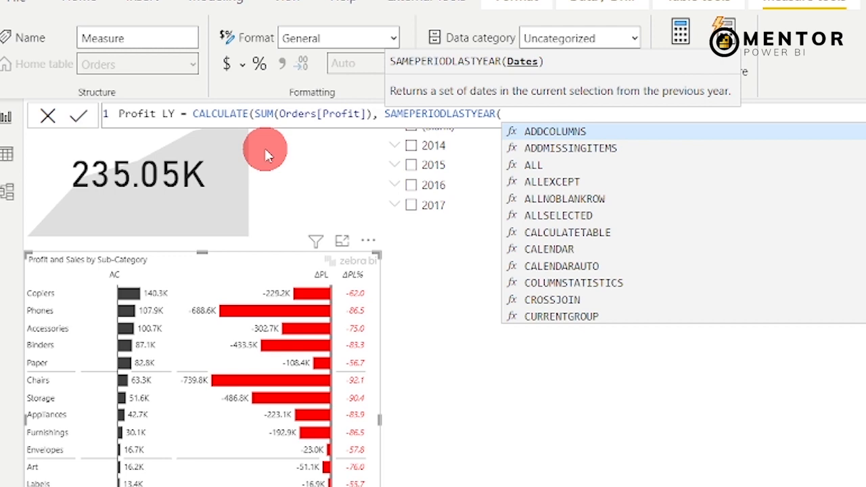
{"action": "type", "text": "or"}
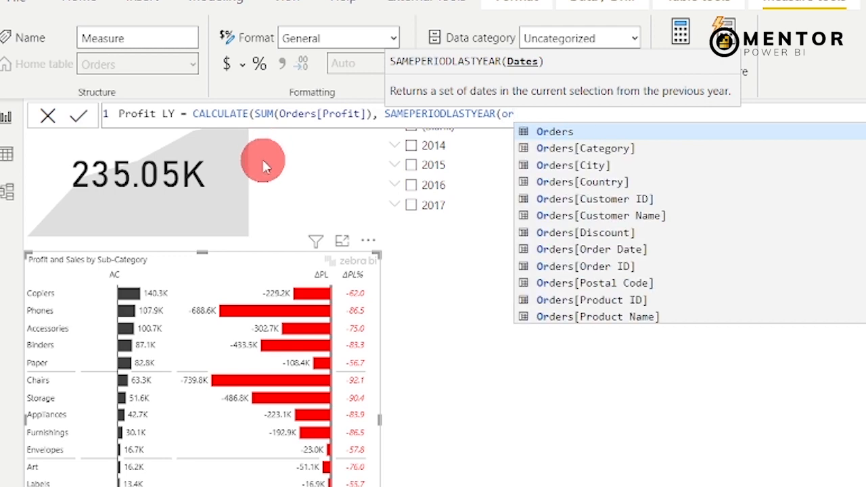
{"action": "type", "text": "der "}
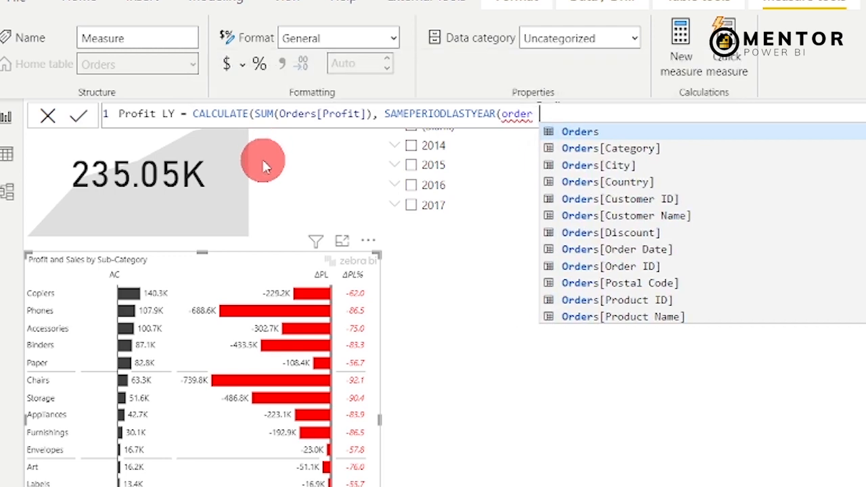
{"action": "type", "text": "s date"}
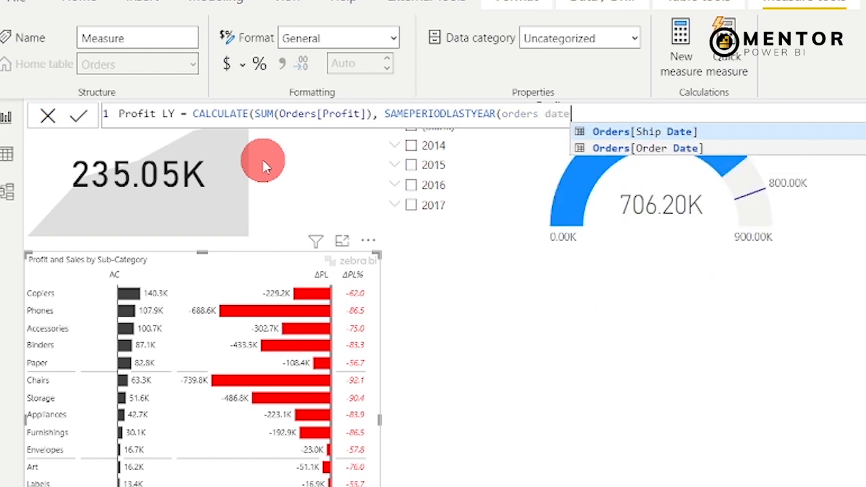
{"action": "key", "text": "Down"}
{"action": "key", "text": "Tab"}
{"action": "key", "text": "Tab"}
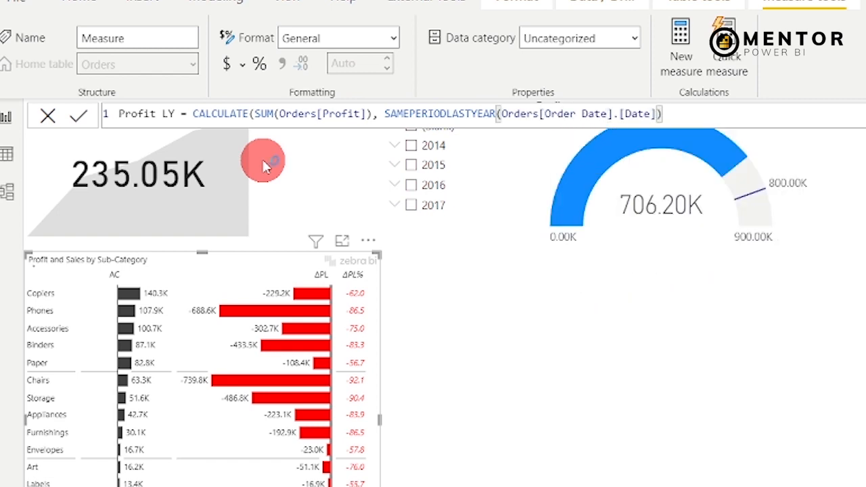
{"action": "key", "text": "Return"}
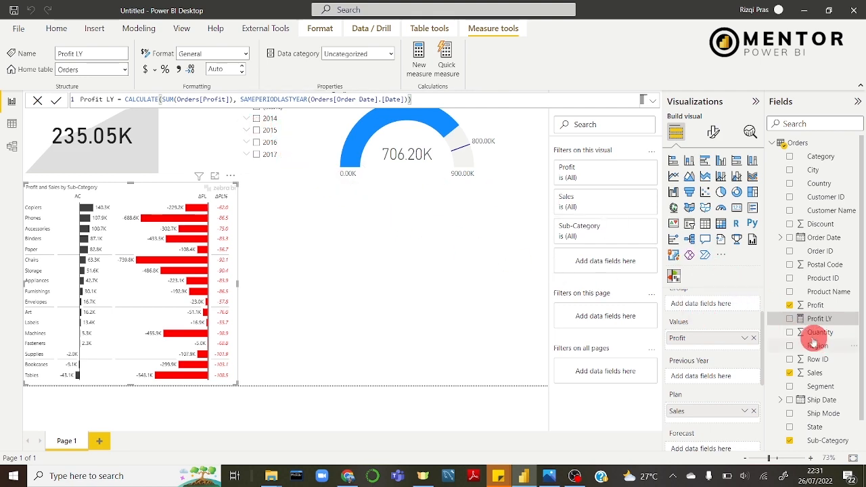
Step: Filter the report page to 2015 with the order date slicer
{"action": "left_click", "coordinate": [257, 130]}
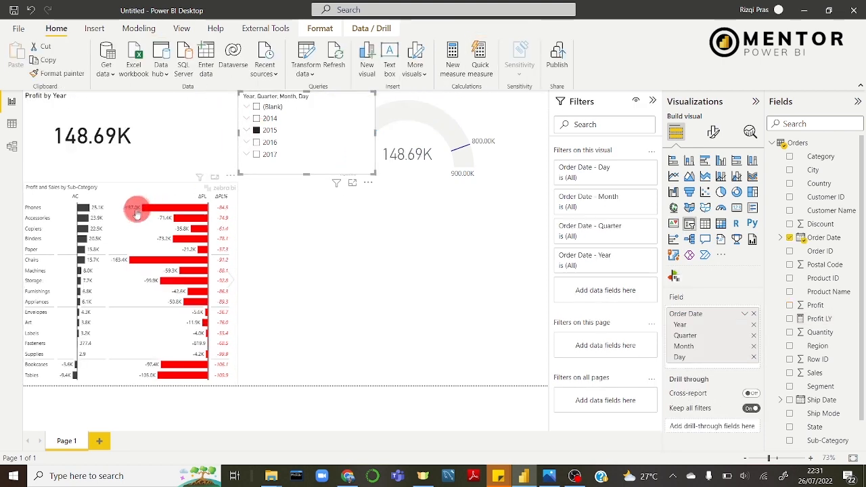
{"action": "left_click", "coordinate": [135, 217]}
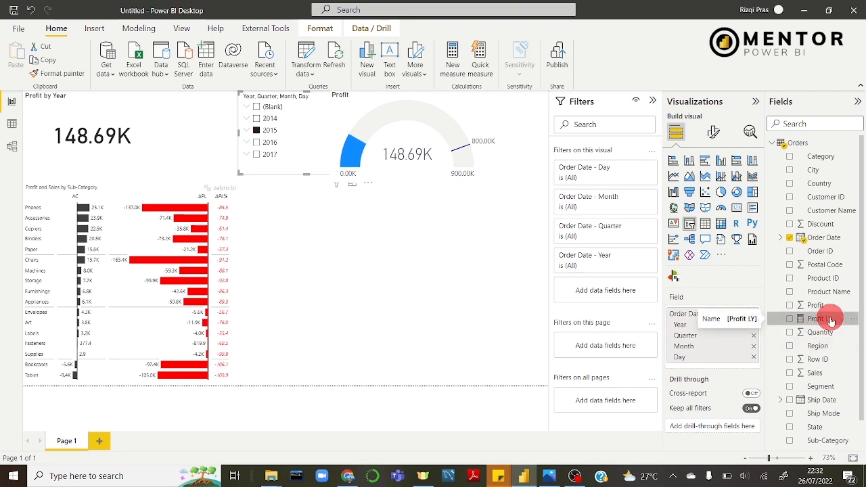
Step: Try Profit LY as the Zebra BI table's previous-year values with the visual widened, and remove the field again
{"action": "left_click", "coordinate": [831, 322]}
{"action": "left_click", "coordinate": [183, 188]}
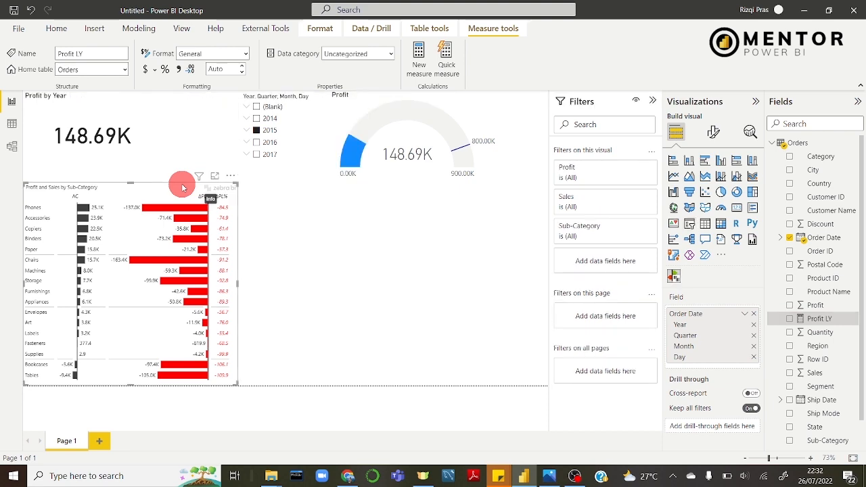
{"action": "left_click_drag", "start_coordinate": [820, 318], "coordinate": [726, 426]}
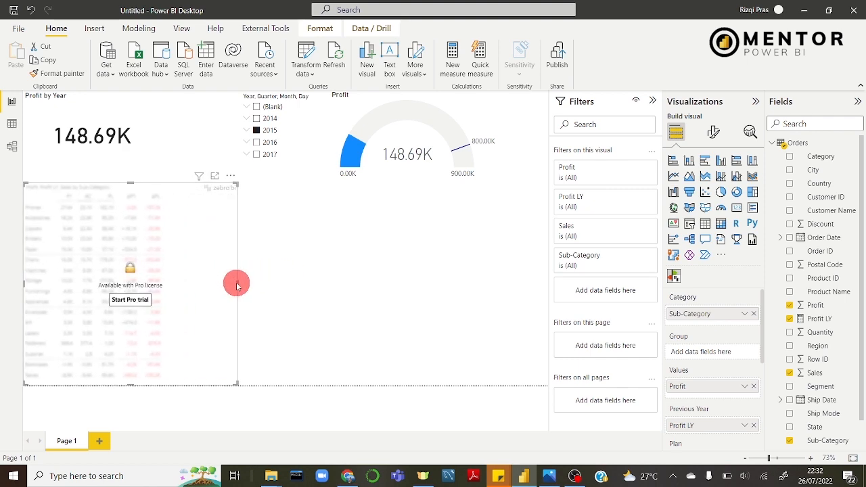
{"action": "left_click_drag", "start_coordinate": [238, 284], "coordinate": [359, 296]}
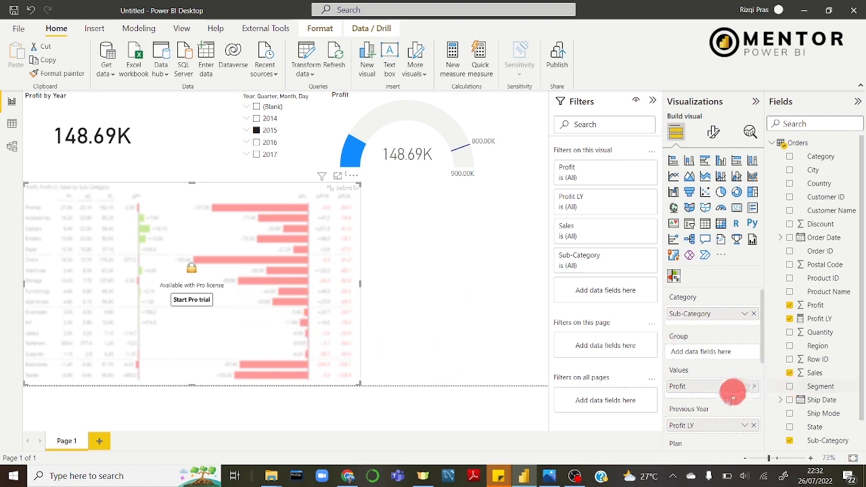
{"action": "left_click_drag", "start_coordinate": [698, 423], "coordinate": [275, 250]}
{"action": "mouse_move", "coordinate": [233, 330]}
{"action": "left_mouse_down"}
{"action": "mouse_move", "coordinate": [749, 428]}
{"action": "mouse_move", "coordinate": [537, 394]}
{"action": "mouse_move", "coordinate": [168, 313]}
{"action": "mouse_move", "coordinate": [202, 279]}
{"action": "mouse_move", "coordinate": [120, 264]}
{"action": "mouse_move", "coordinate": [225, 290]}
{"action": "left_mouse_up"}
{"action": "left_click_drag", "start_coordinate": [174, 272], "coordinate": [608, 365]}
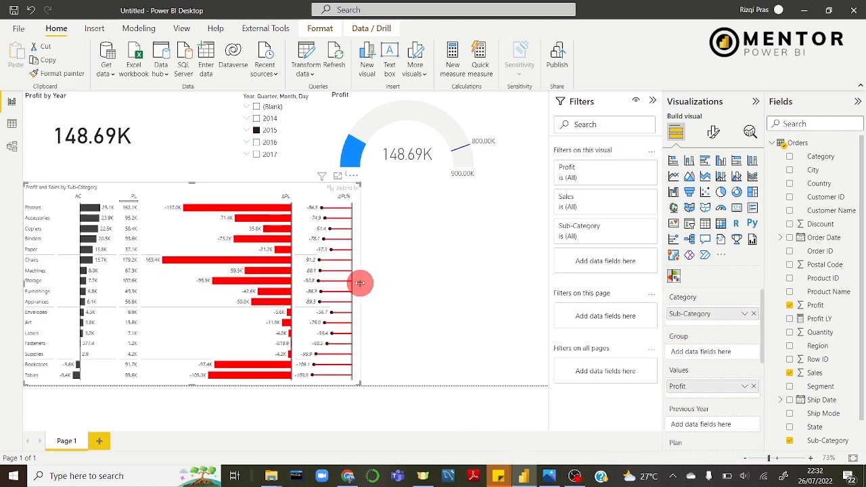
Step: Narrow the Zebra BI table to slightly less than half the page width and deselect it
{"action": "left_click_drag", "start_coordinate": [359, 283], "coordinate": [251, 304]}
{"action": "left_click", "coordinate": [166, 208]}
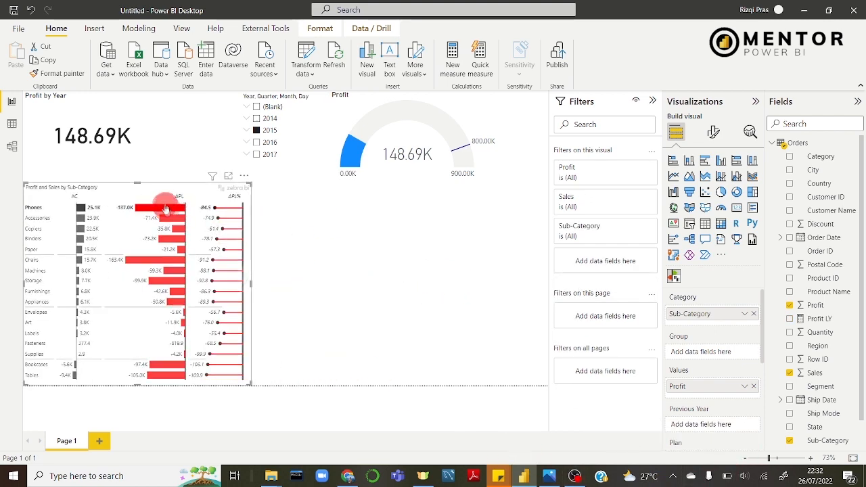
{"action": "left_click", "coordinate": [110, 218]}
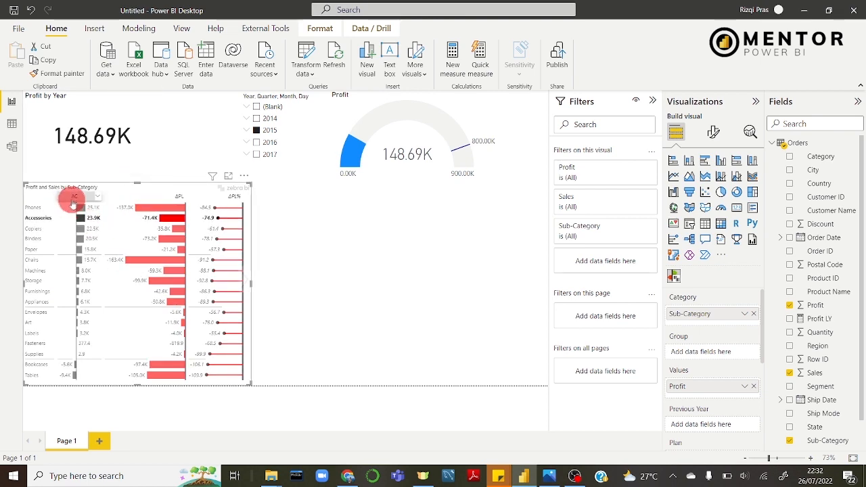
{"action": "left_click", "coordinate": [315, 284]}
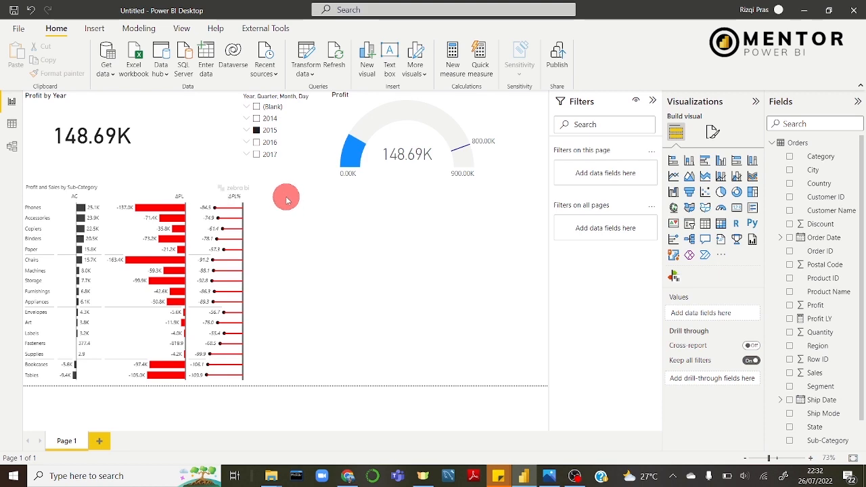
Step: Insert an empty matrix beside the Zebra BI table and widen it to the page's outer edge
{"action": "left_click", "coordinate": [722, 225]}
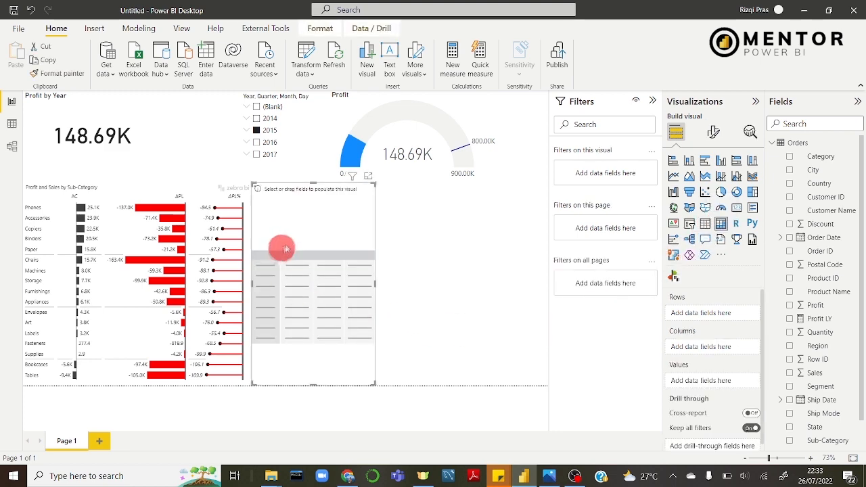
{"action": "left_click_drag", "start_coordinate": [374, 286], "coordinate": [548, 281]}
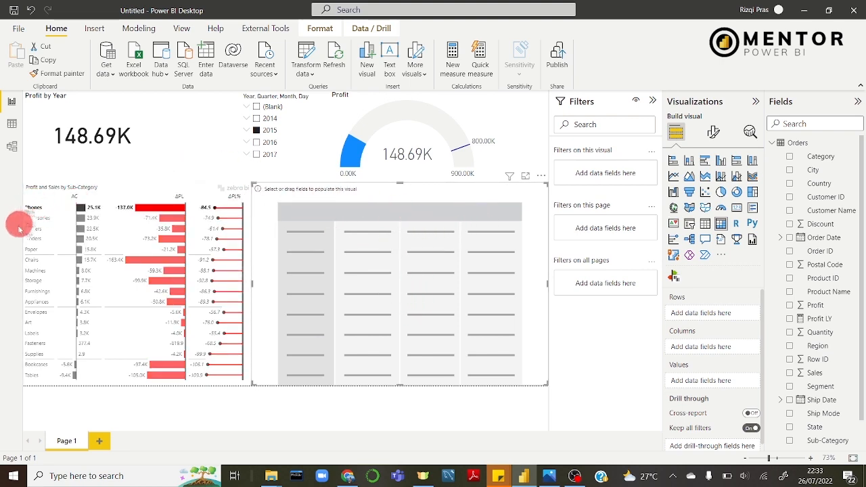
{"action": "left_click", "coordinate": [73, 366]}
{"action": "left_click", "coordinate": [81, 380]}
Step: Fill the matrix with Sub-Category as rows and Profit and Profit LY as values
{"action": "left_click_drag", "start_coordinate": [825, 441], "coordinate": [374, 235]}
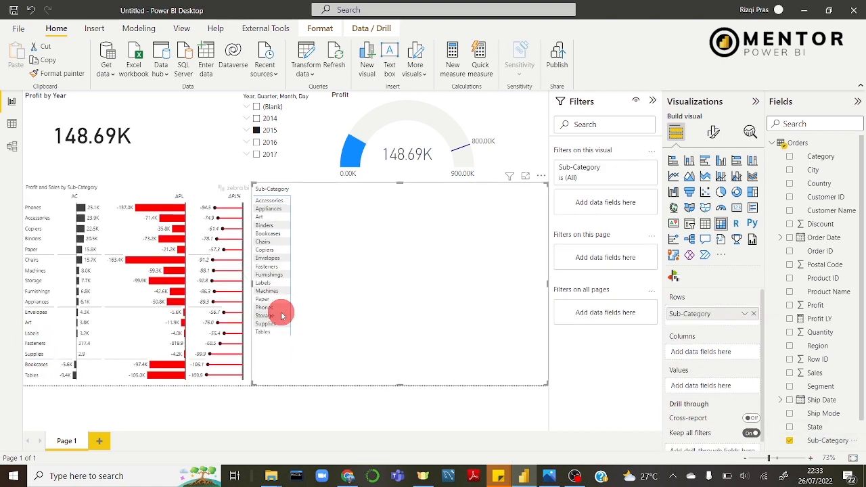
{"action": "left_click_drag", "start_coordinate": [819, 308], "coordinate": [340, 251]}
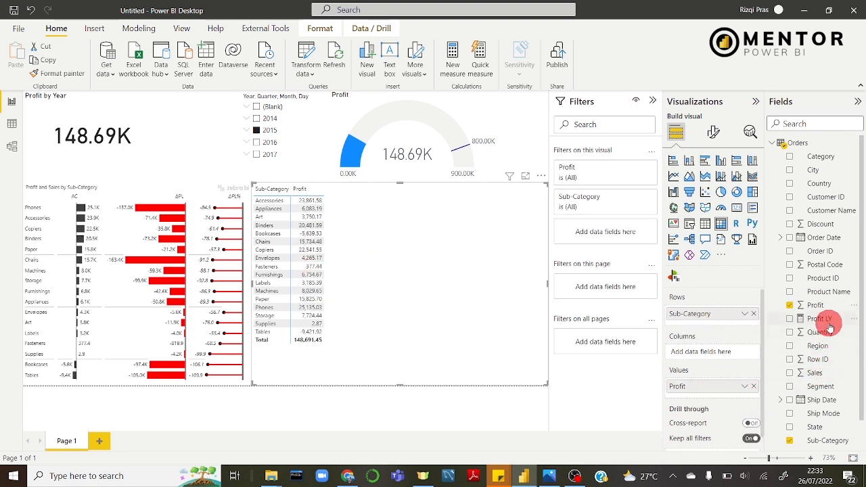
{"action": "left_click_drag", "start_coordinate": [829, 327], "coordinate": [400, 234]}
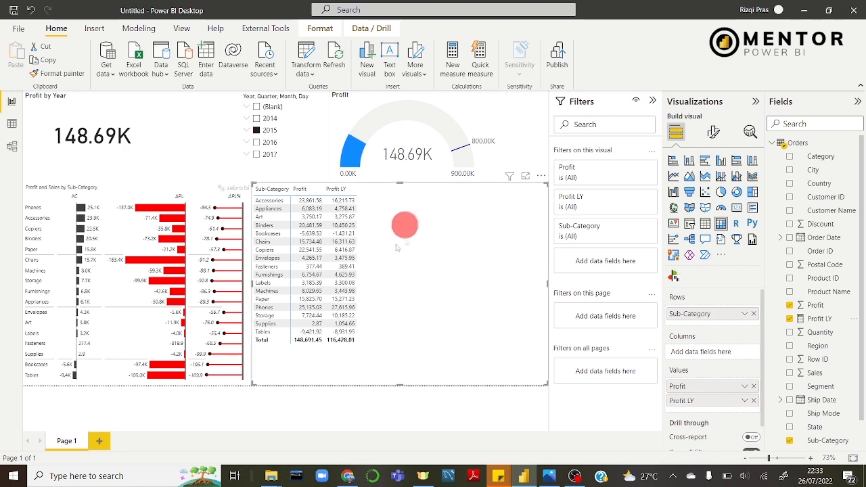
Step: Try the next chart layout of the Zebra BI table and return to the original one
{"action": "left_click", "coordinate": [243, 281]}
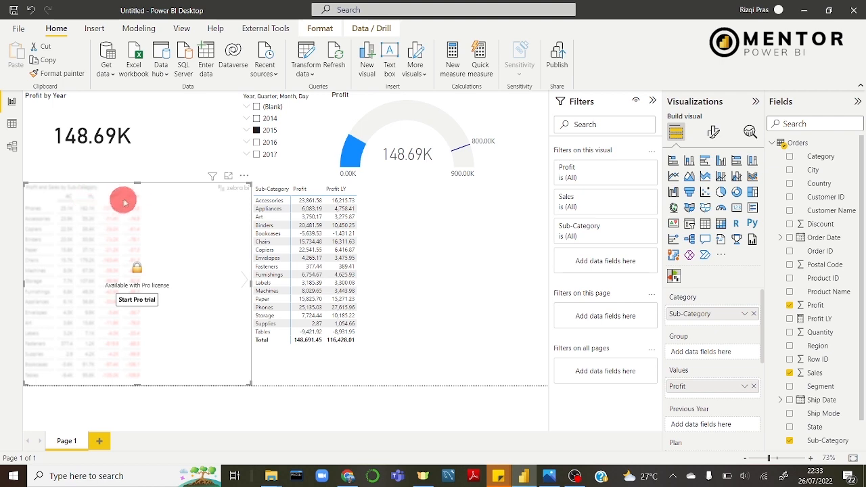
{"action": "left_click", "coordinate": [243, 278]}
Step: Narrow the Sub-Category matrix to about a third of the page width and try widening its Profit LY column
{"action": "left_click", "coordinate": [545, 280]}
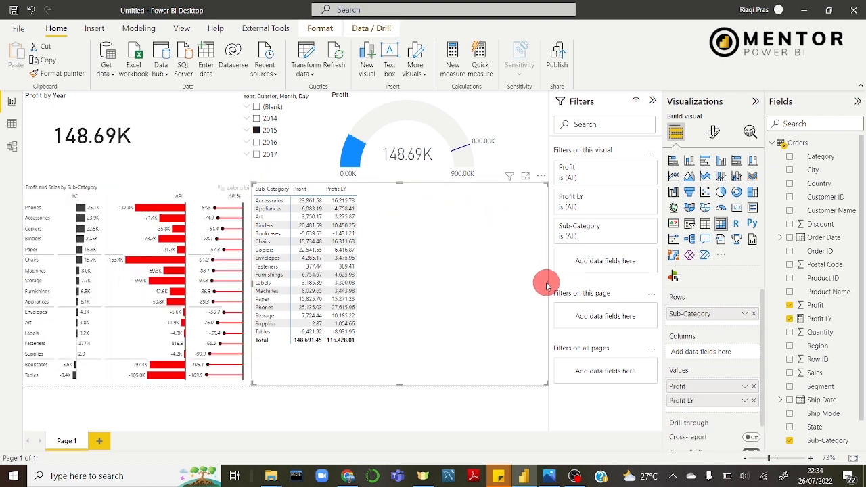
{"action": "left_click_drag", "start_coordinate": [548, 285], "coordinate": [369, 196]}
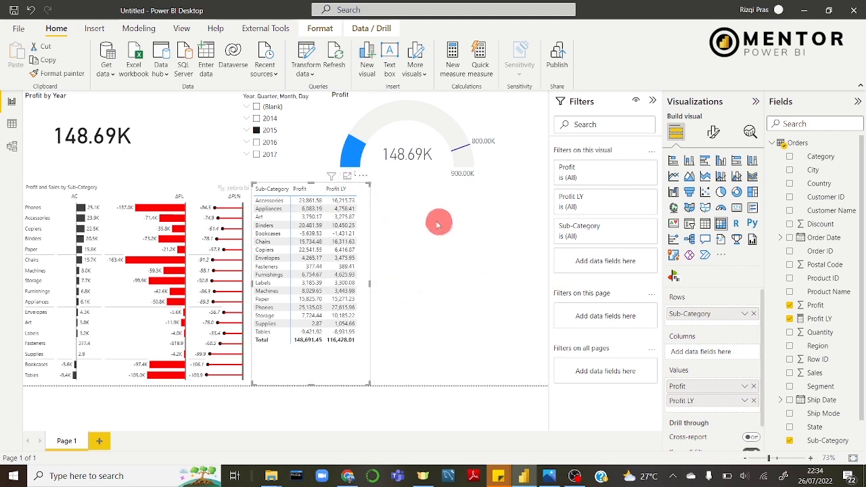
{"action": "left_click_drag", "start_coordinate": [370, 288], "coordinate": [428, 284]}
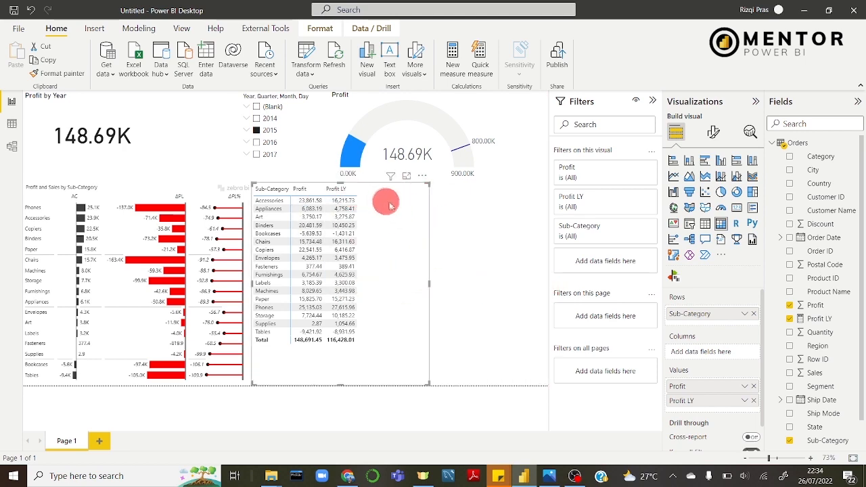
{"action": "mouse_move", "coordinate": [352, 194]}
{"action": "left_mouse_down"}
{"action": "mouse_move", "coordinate": [383, 196]}
{"action": "mouse_move", "coordinate": [367, 194]}
{"action": "left_mouse_up"}
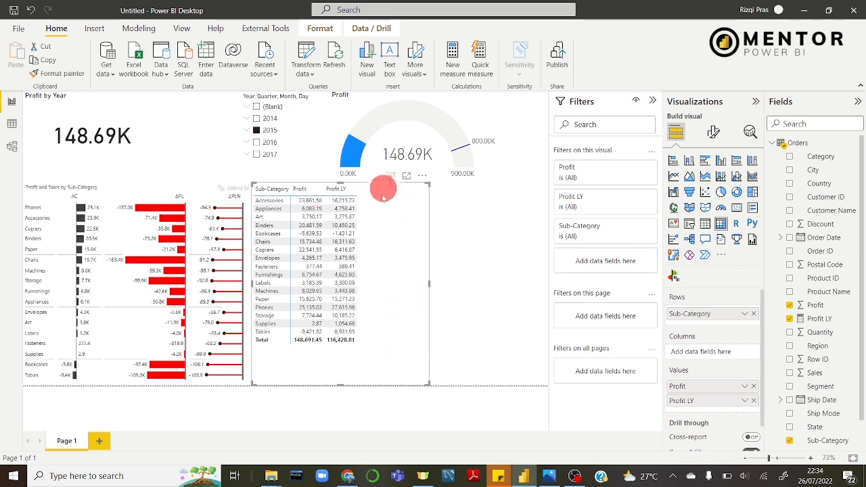
Step: Open the store of additional Power BI visuals and filter the listing by the KPI category
{"action": "left_click", "coordinate": [431, 283]}
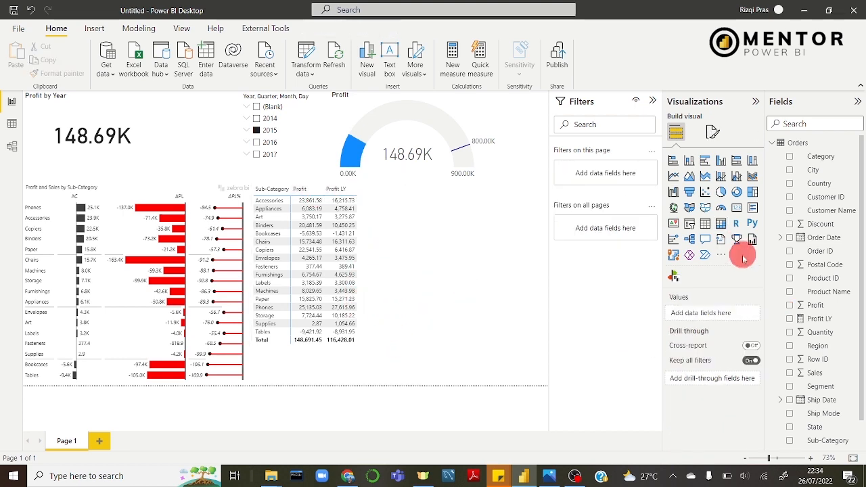
{"action": "left_click", "coordinate": [723, 258]}
{"action": "left_click", "coordinate": [742, 261]}
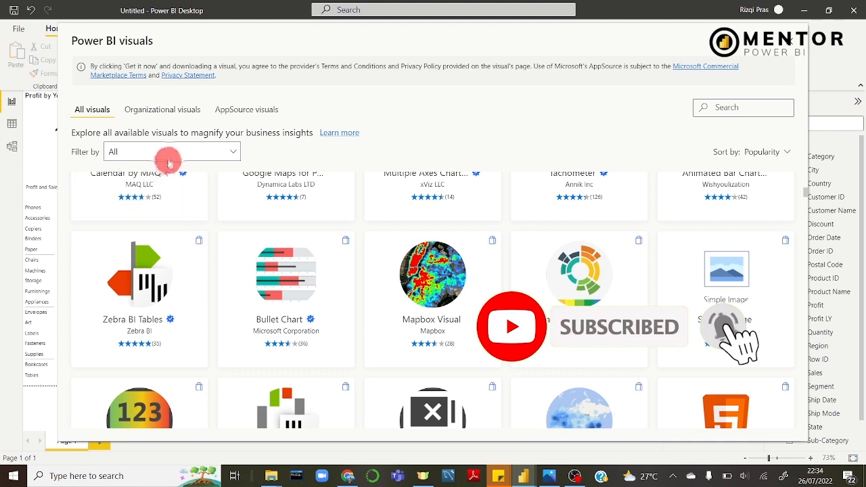
{"action": "left_click", "coordinate": [172, 150]}
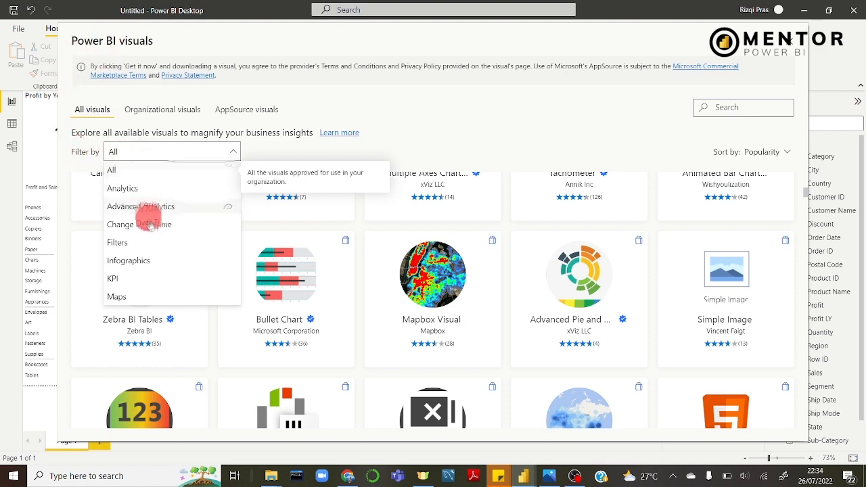
{"action": "left_click", "coordinate": [148, 278]}
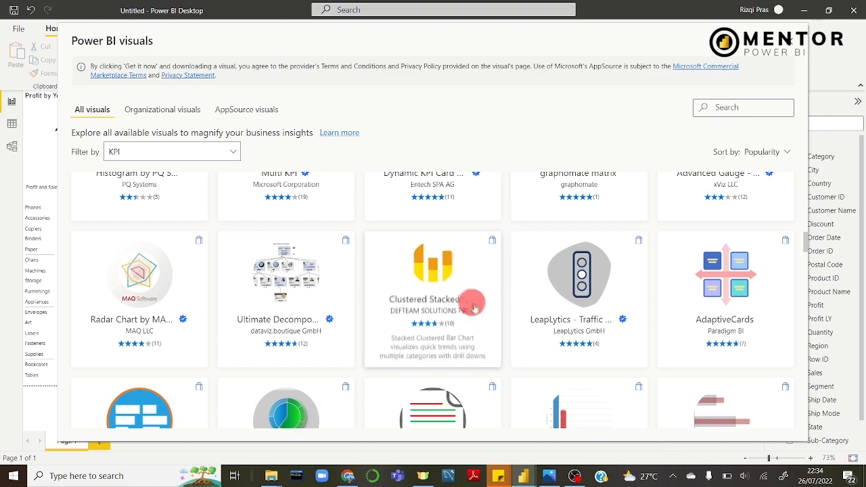
Step: Browse the KPI visuals for suitable charts and examine the Hierarchical Bar Chart's details page, without adding it
{"action": "scroll", "coordinate": [469, 304], "scroll_direction": "up", "scroll_amount": 10}
{"action": "scroll", "coordinate": [558, 262], "scroll_direction": "up", "scroll_amount": 2}
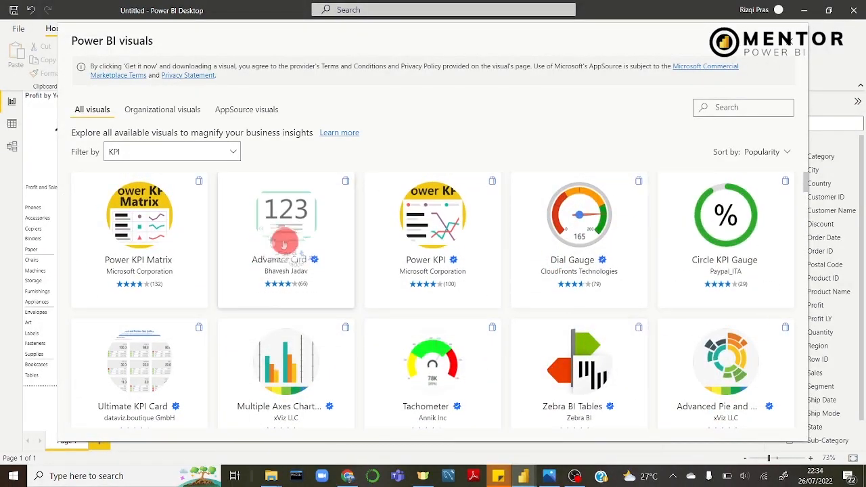
{"action": "scroll", "coordinate": [541, 354], "scroll_direction": "down", "scroll_amount": 1}
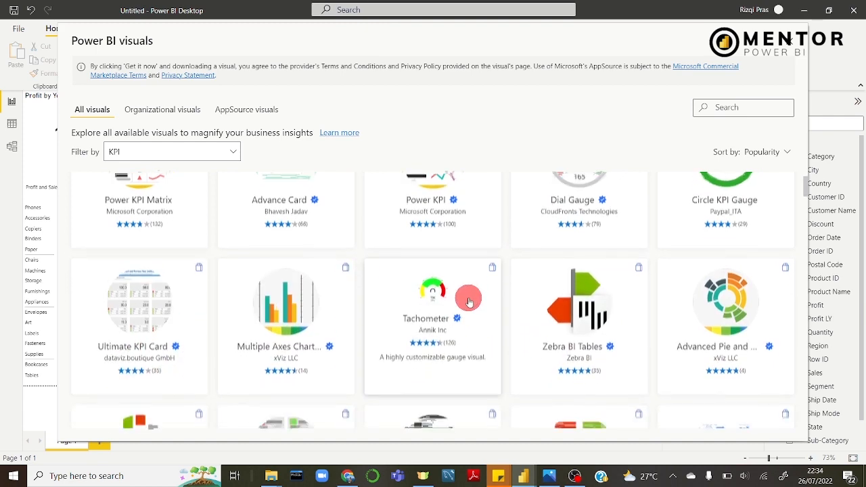
{"action": "scroll", "coordinate": [609, 325], "scroll_direction": "down", "scroll_amount": 3}
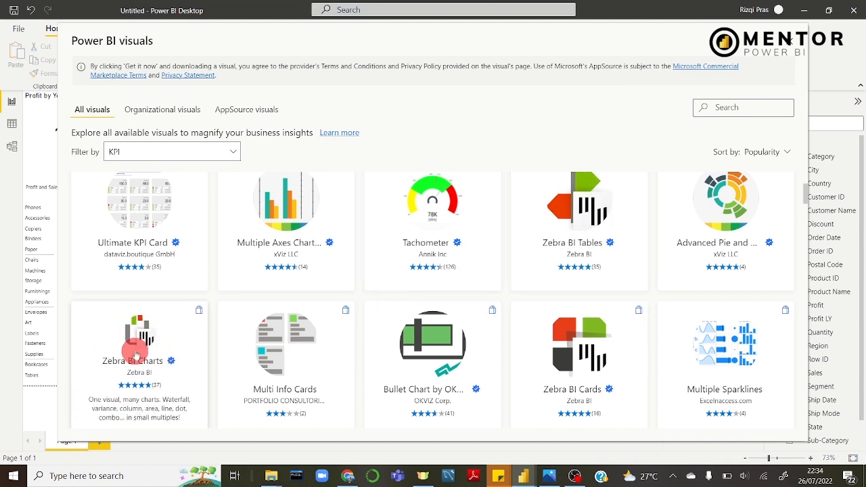
{"action": "scroll", "coordinate": [134, 352], "scroll_direction": "down", "scroll_amount": 4}
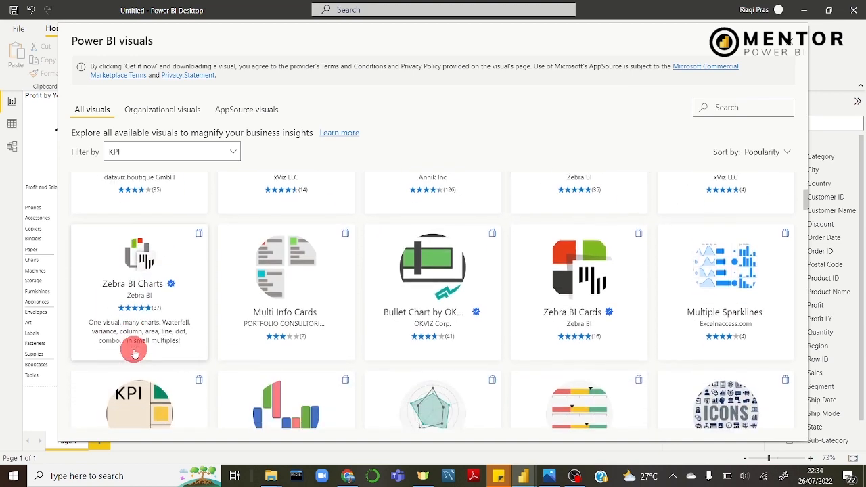
{"action": "scroll", "coordinate": [700, 379], "scroll_direction": "down", "scroll_amount": 3}
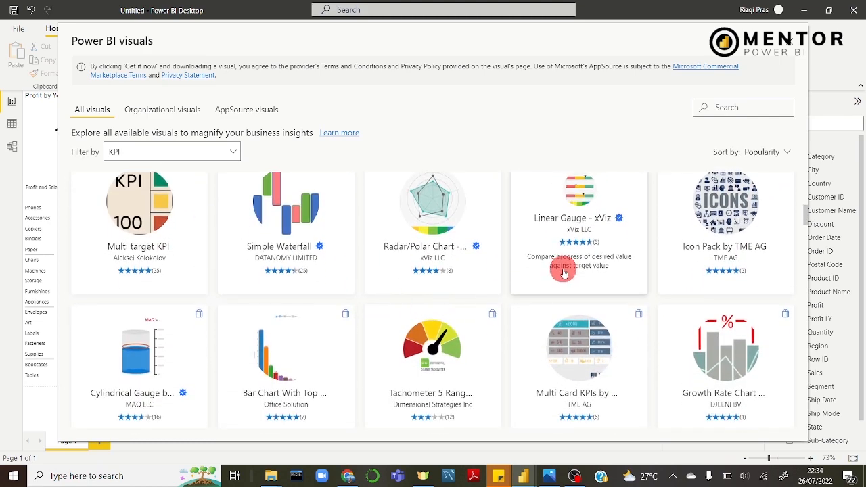
{"action": "scroll", "coordinate": [590, 271], "scroll_direction": "up", "scroll_amount": 1}
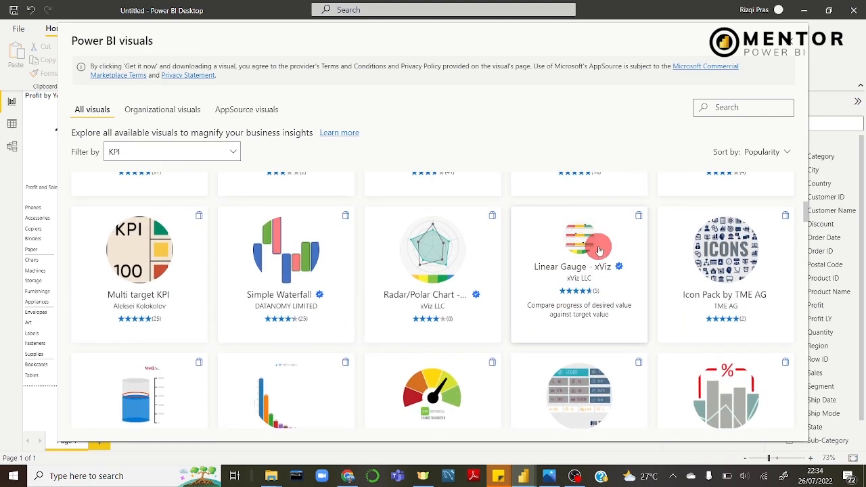
{"action": "scroll", "coordinate": [597, 254], "scroll_direction": "down", "scroll_amount": 2}
{"action": "scroll", "coordinate": [595, 264], "scroll_direction": "down", "scroll_amount": 1}
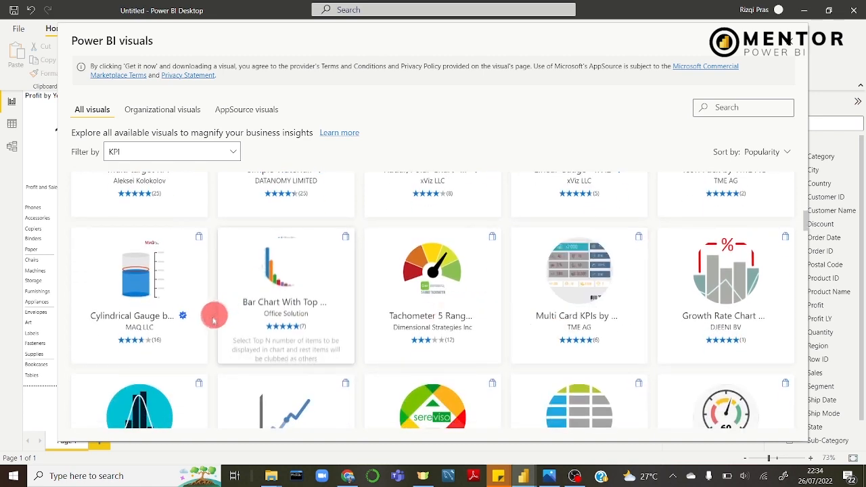
{"action": "scroll", "coordinate": [214, 320], "scroll_direction": "down", "scroll_amount": 1}
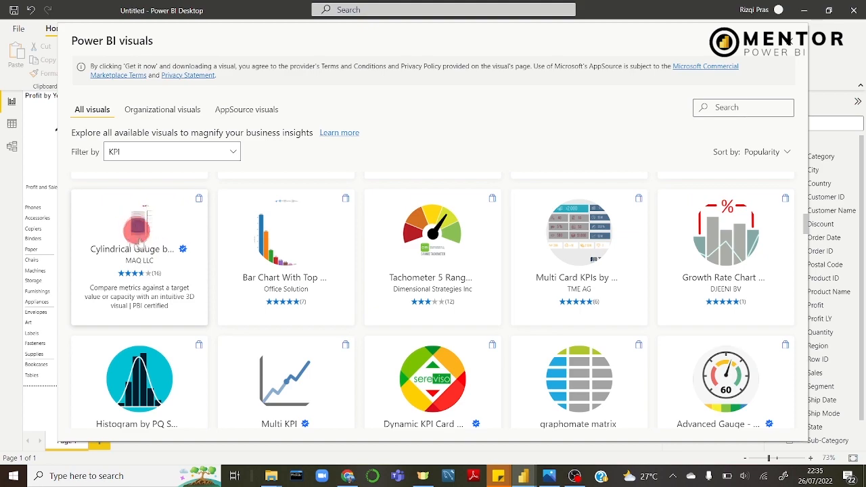
{"action": "scroll", "coordinate": [484, 282], "scroll_direction": "down", "scroll_amount": 3}
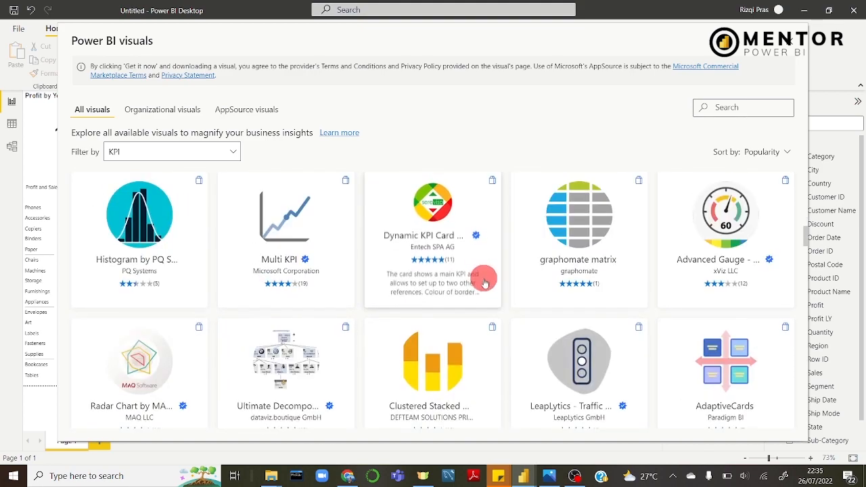
{"action": "scroll", "coordinate": [212, 299], "scroll_direction": "down", "scroll_amount": 4}
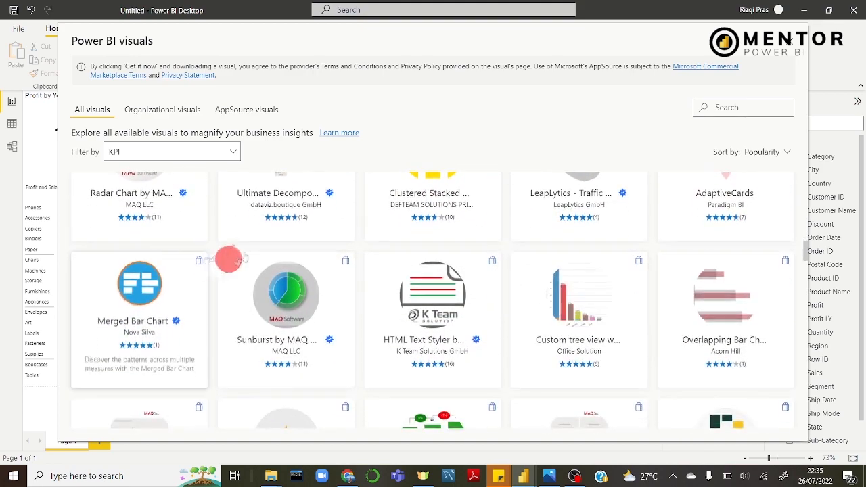
{"action": "scroll", "coordinate": [468, 332], "scroll_direction": "down", "scroll_amount": 2}
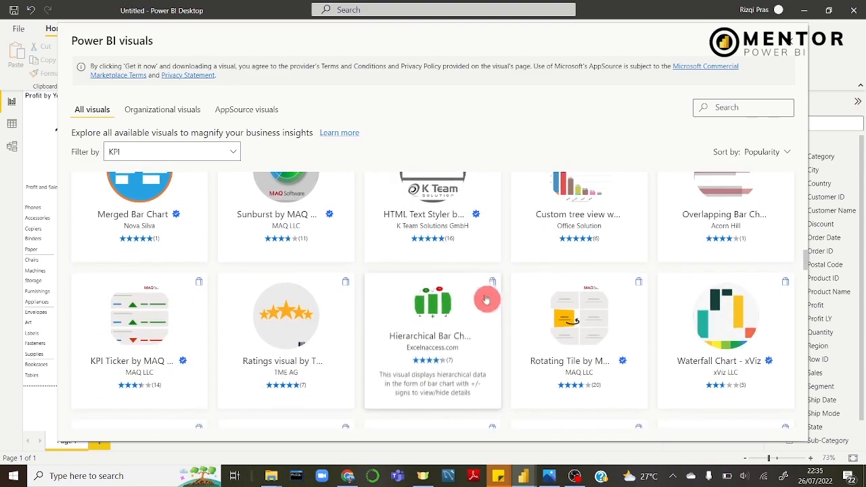
{"action": "left_click", "coordinate": [436, 316]}
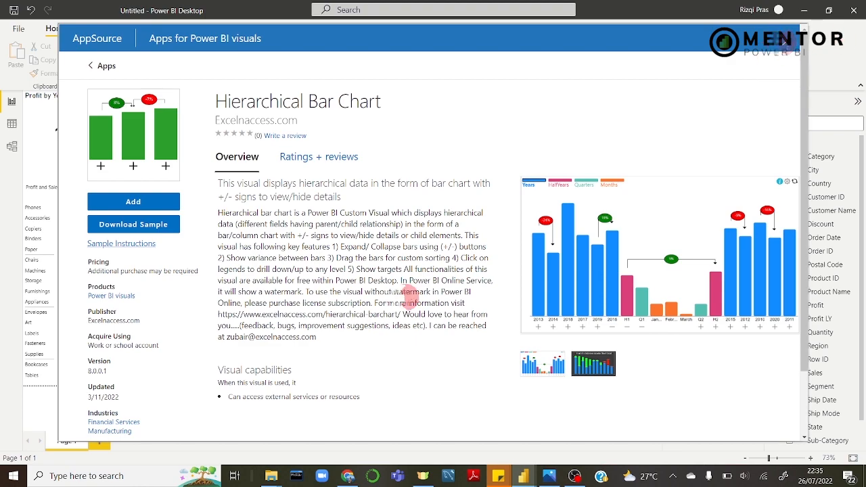
{"action": "left_click", "coordinate": [785, 40]}
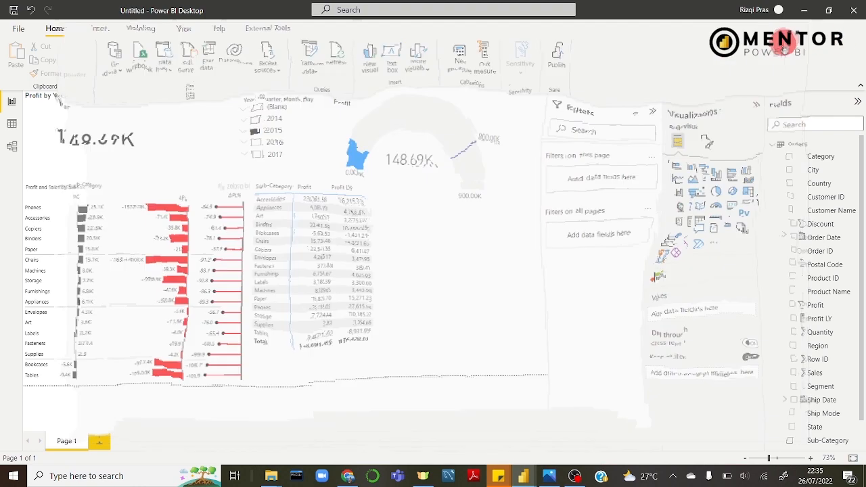
Step: Browse the store's KPI visuals again and examine the details page of KPI Grid by MAQ Software
{"action": "left_click", "coordinate": [719, 257]}
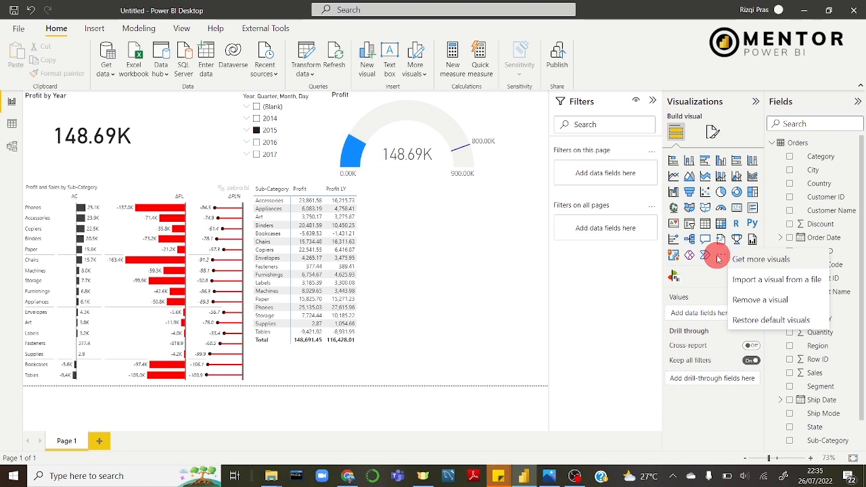
{"action": "left_click", "coordinate": [759, 262]}
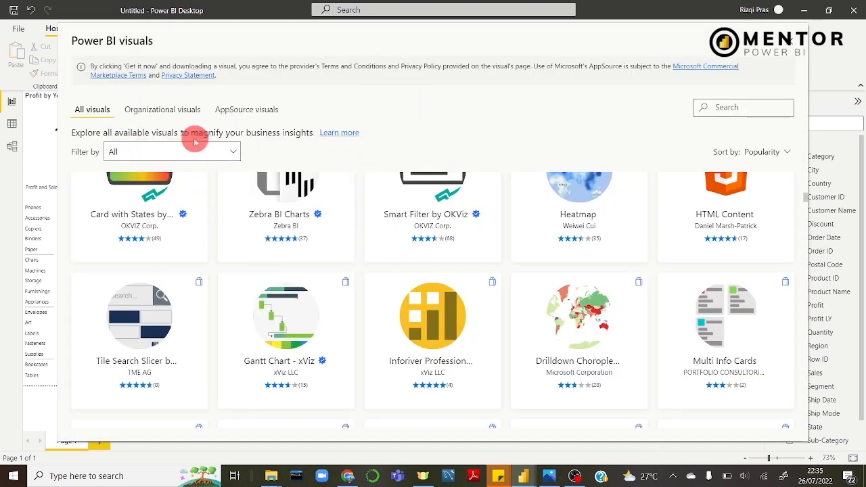
{"action": "left_click", "coordinate": [193, 152]}
{"action": "left_click", "coordinate": [179, 276]}
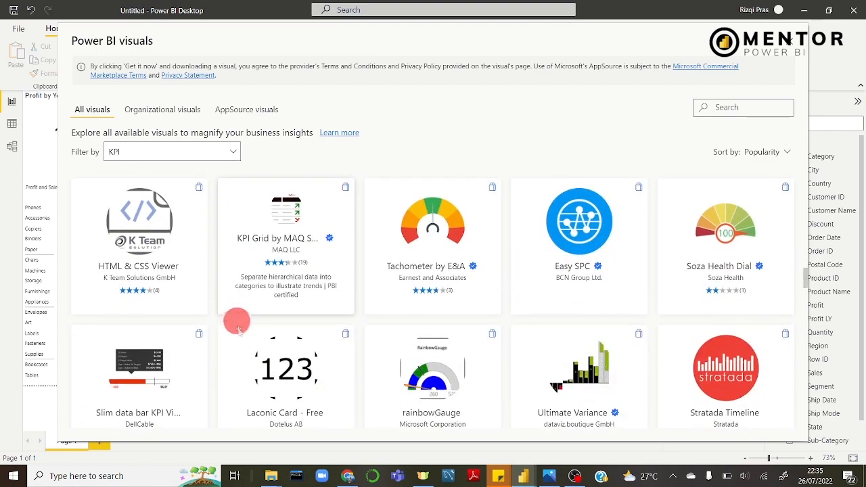
{"action": "left_click", "coordinate": [289, 211]}
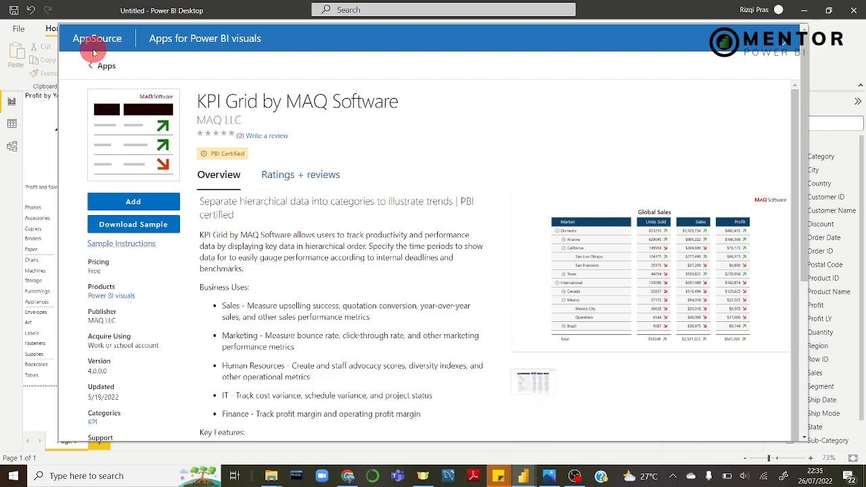
{"action": "left_click", "coordinate": [794, 38]}
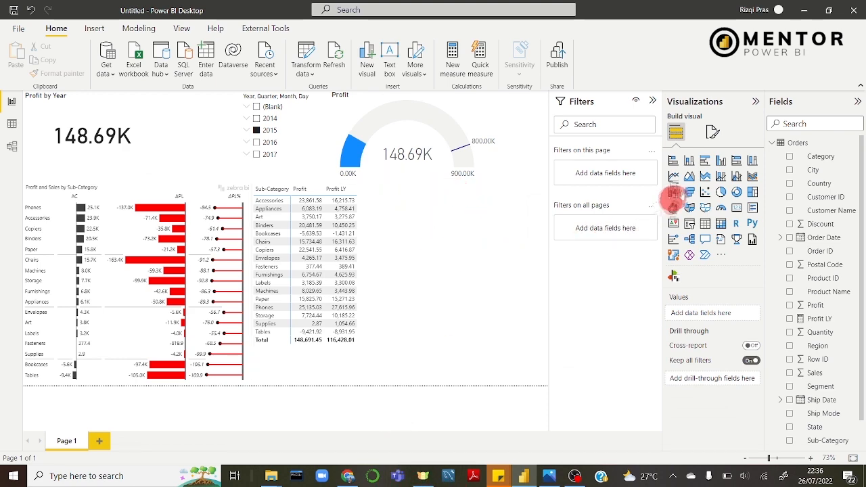
Step: Move the Profit by Year KPI card into the free area beside the matrix and place a copy directly above it
{"action": "left_click", "coordinate": [125, 135]}
{"action": "left_click_drag", "start_coordinate": [120, 106], "coordinate": [495, 280]}
{"action": "key", "text": "ctrl+c"}
{"action": "key", "text": "ctrl+v"}
{"action": "left_click", "coordinate": [462, 211]}
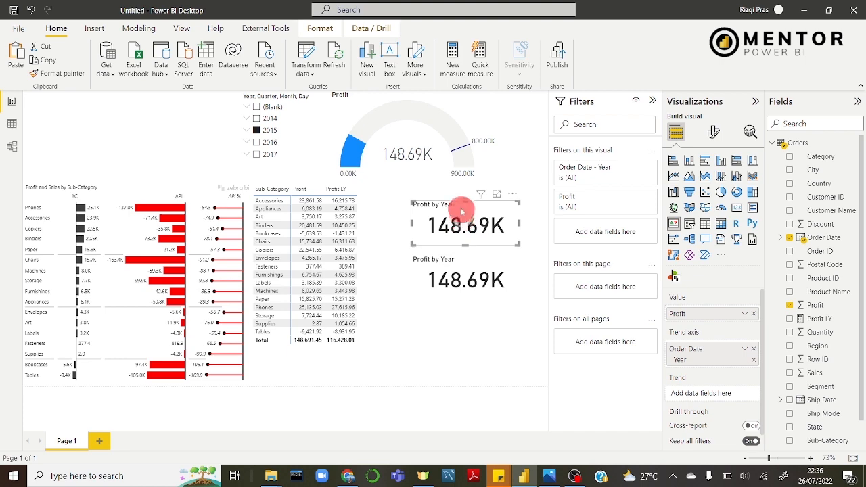
Step: Shift the two stacked Profit by Year cards together toward the matrix
{"action": "left_click", "coordinate": [472, 284]}
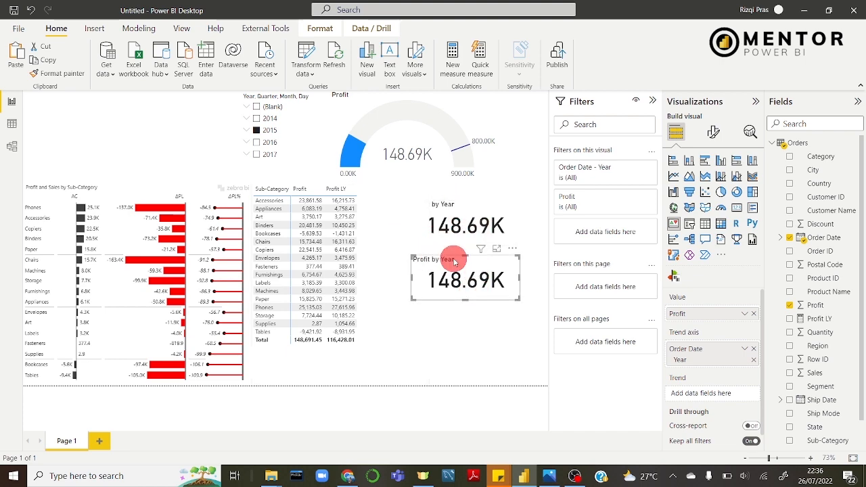
{"action": "left_click", "coordinate": [493, 242], "text": "ctrl"}
{"action": "left_click_drag", "start_coordinate": [493, 241], "coordinate": [459, 239]}
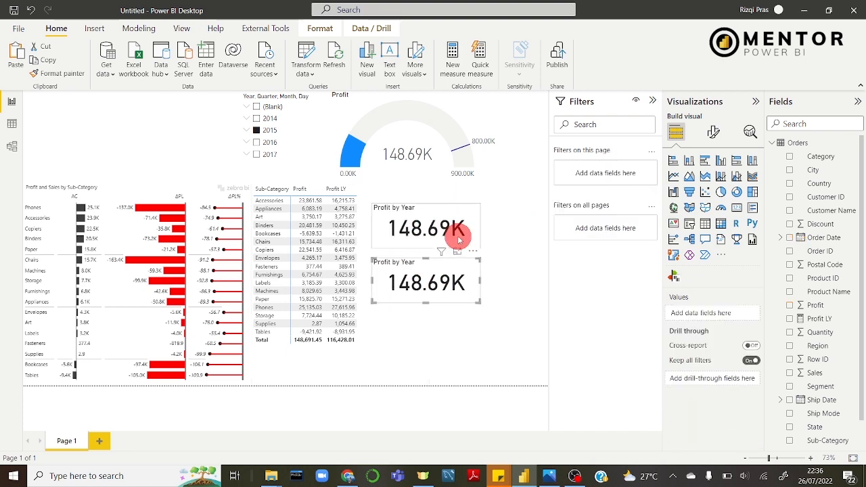
Step: Add a third copy of the Profit by Year card beside the stacked pair and narrow it to half its width
{"action": "left_click", "coordinate": [501, 250]}
{"action": "left_click", "coordinate": [445, 286]}
{"action": "left_click_drag", "start_coordinate": [445, 284], "coordinate": [483, 250]}
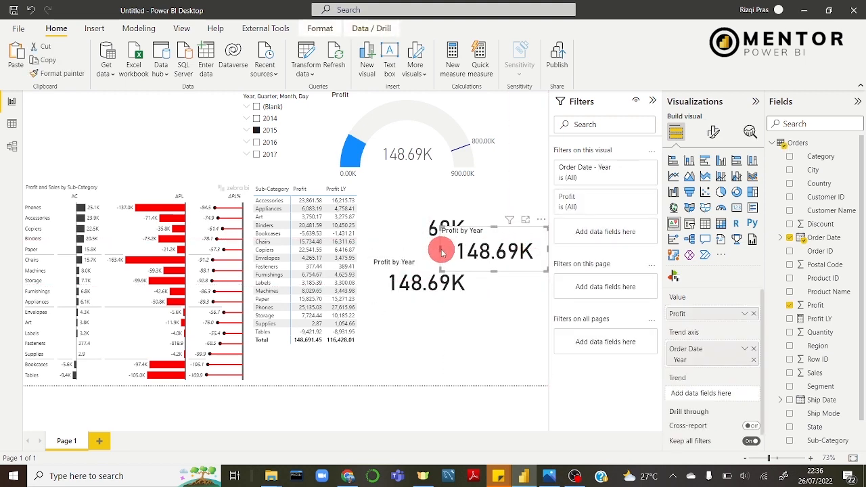
{"action": "left_click_drag", "start_coordinate": [438, 250], "coordinate": [492, 250]}
{"action": "left_click", "coordinate": [501, 196]}
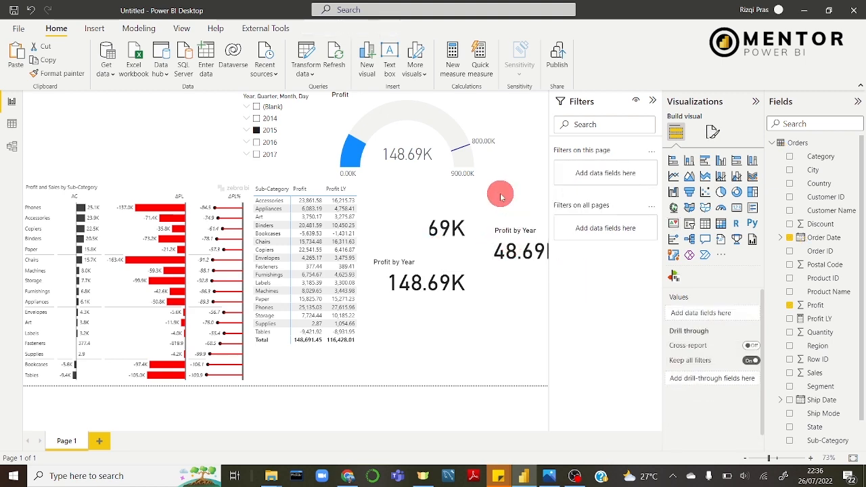
Step: Narrow the Sub-Category matrix to the width of its columns so it no longer overlaps the stacked KPI cards
{"action": "left_click", "coordinate": [443, 240]}
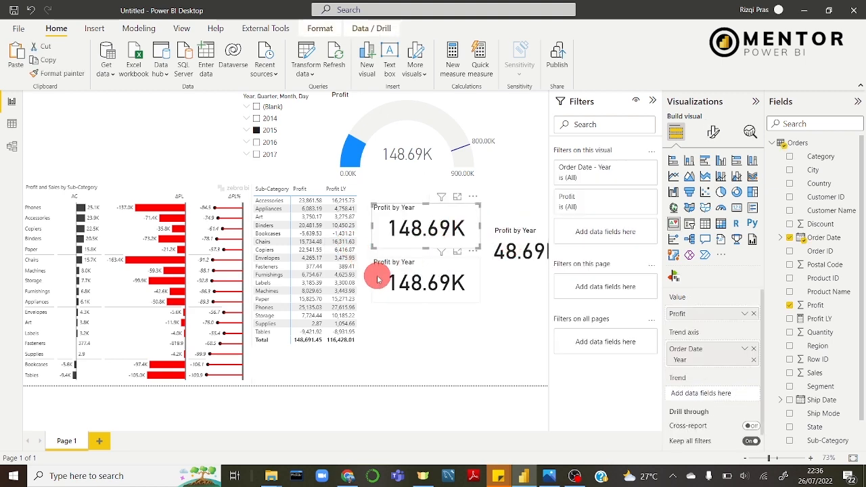
{"action": "left_click", "coordinate": [425, 284]}
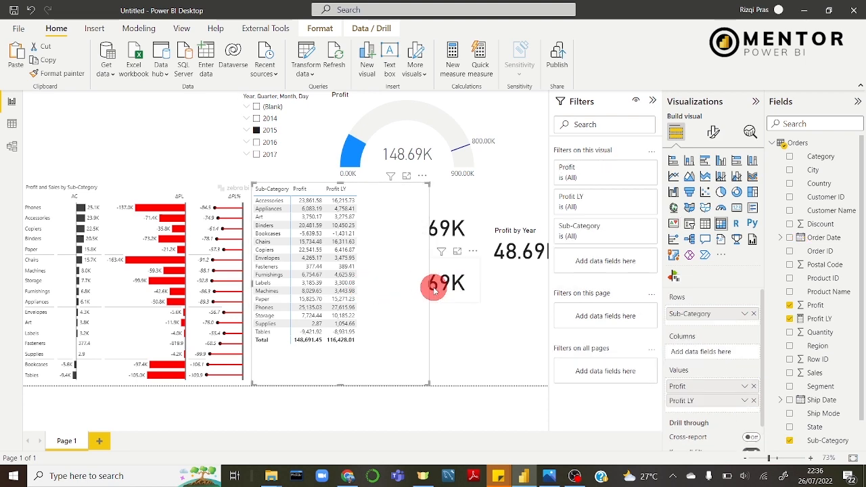
{"action": "left_click_drag", "start_coordinate": [429, 284], "coordinate": [360, 288]}
{"action": "left_click", "coordinate": [390, 314]}
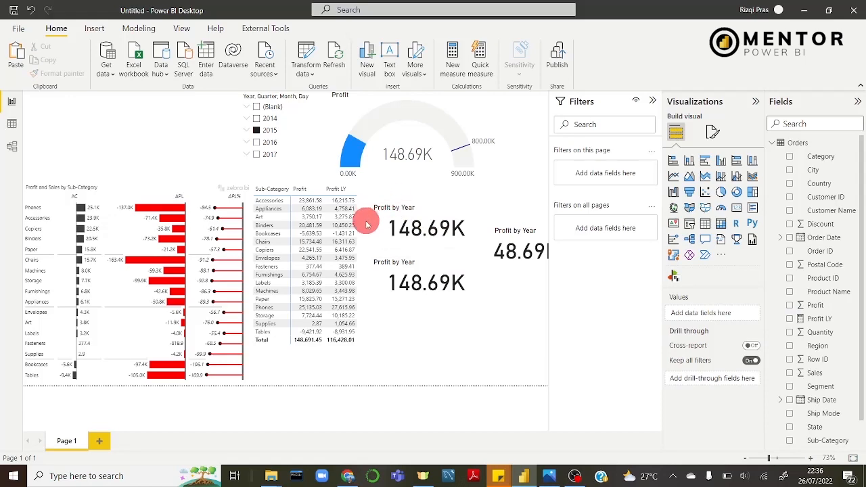
Step: Retitle the lower stacked KPI card as "Plan Profit" and the narrow card beside the pair as "% Growth"
{"action": "left_click", "coordinate": [410, 266]}
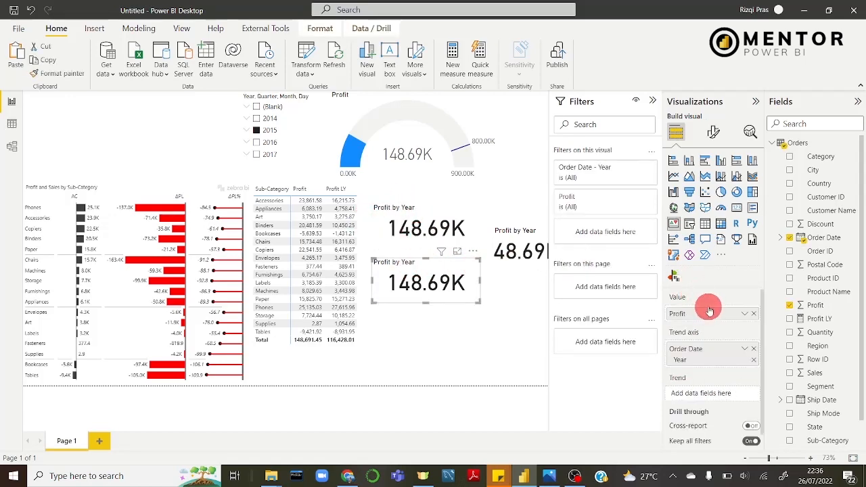
{"action": "left_click", "coordinate": [716, 136]}
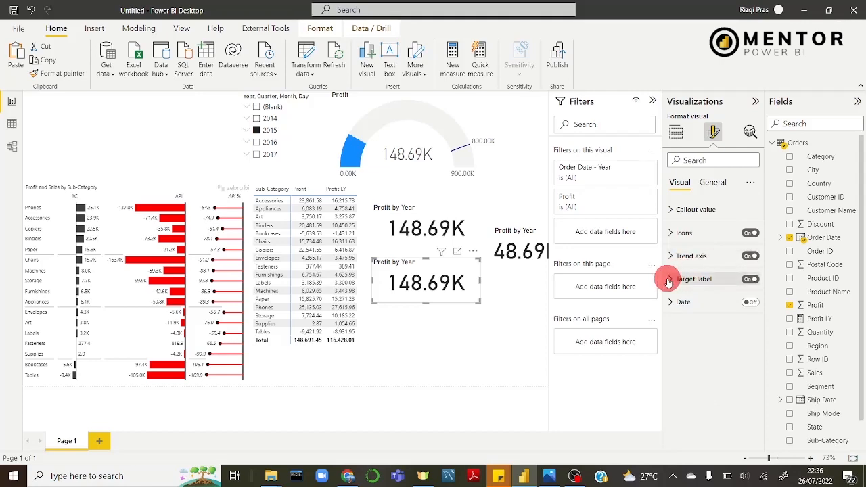
{"action": "left_click", "coordinate": [716, 182]}
{"action": "left_click", "coordinate": [671, 232]}
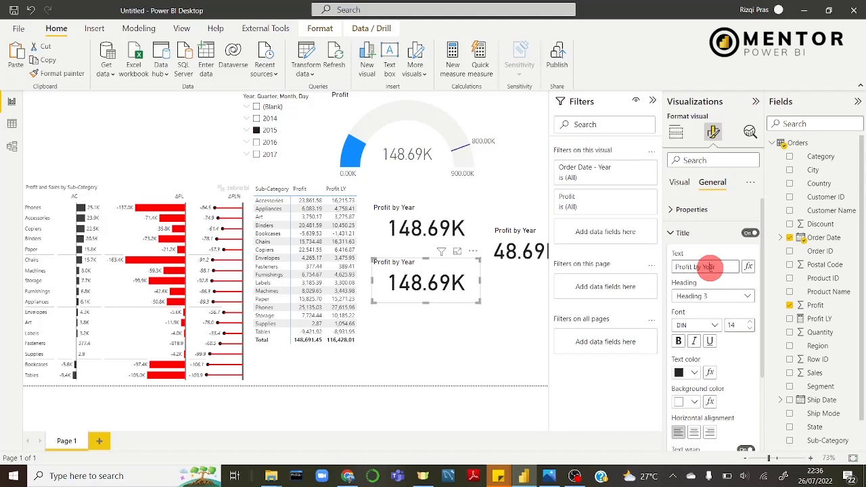
{"action": "type", "text": "Plan Profit"}
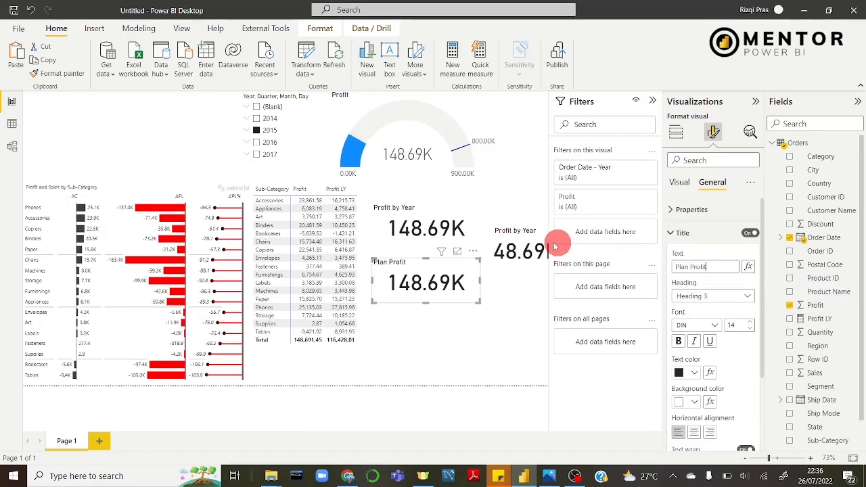
{"action": "left_click", "coordinate": [518, 230]}
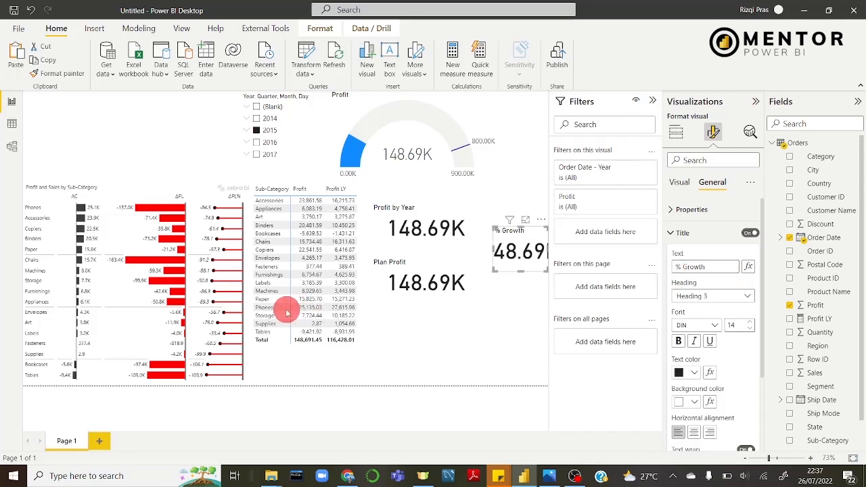
{"action": "left_click", "coordinate": [436, 346]}
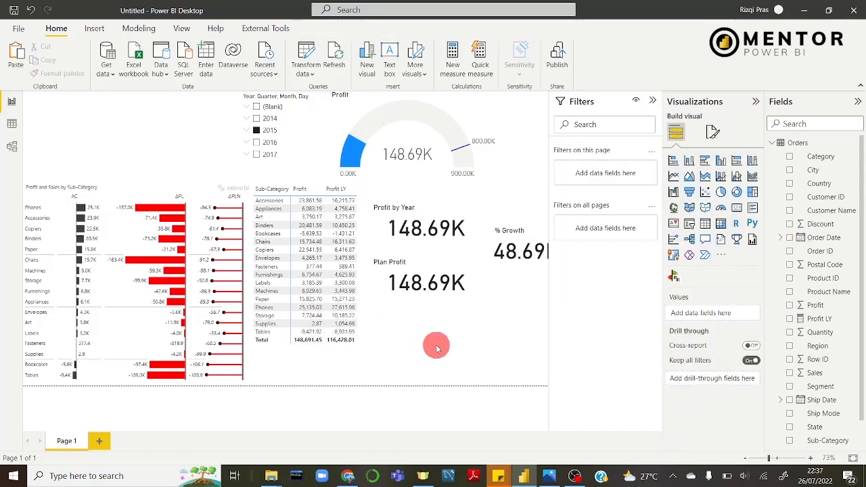